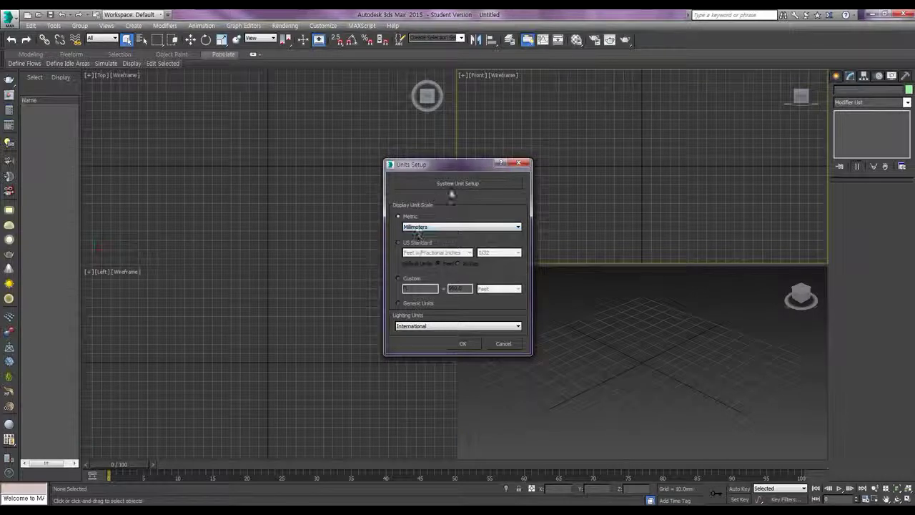
Step: Set the system unit scale to 1 unit = 1.0 millimetre and accept the units setup
{"action": "left_click", "coordinate": [451, 183]}
{"action": "left_click", "coordinate": [486, 229]}
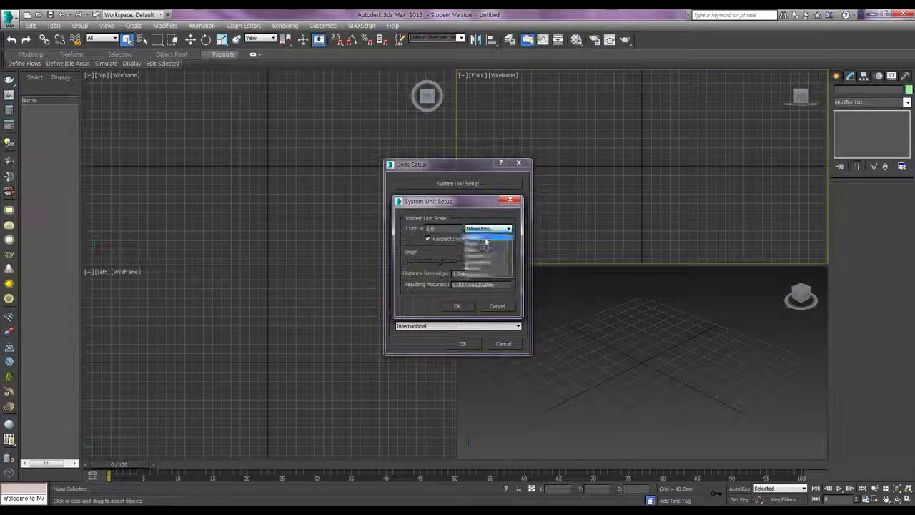
{"action": "left_click", "coordinate": [475, 257]}
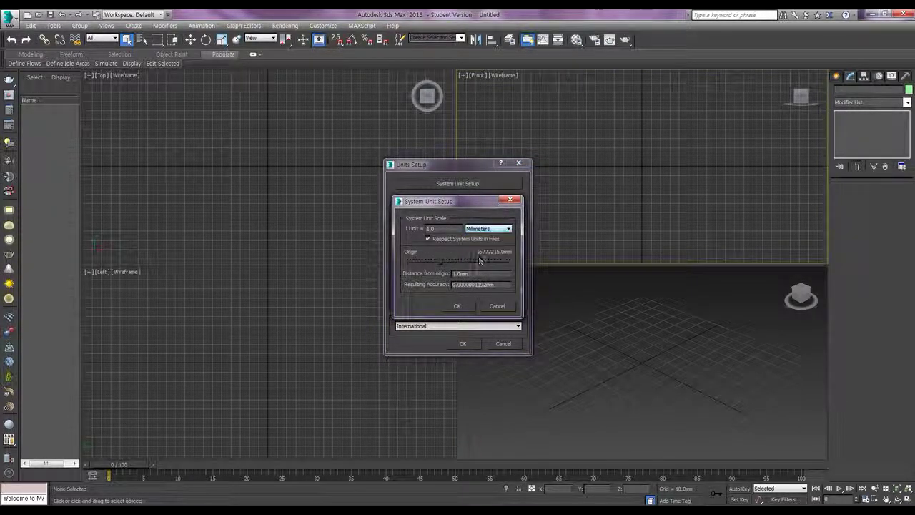
{"action": "left_click", "coordinate": [458, 306]}
{"action": "left_click", "coordinate": [464, 344]}
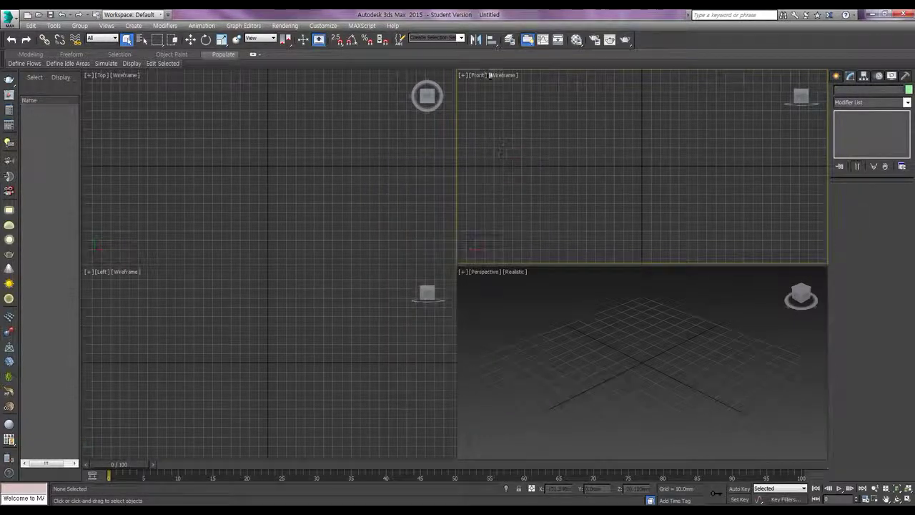
Step: Assign V-Ray DEMO 3.00.08 as the production renderer
{"action": "left_click", "coordinate": [594, 39]}
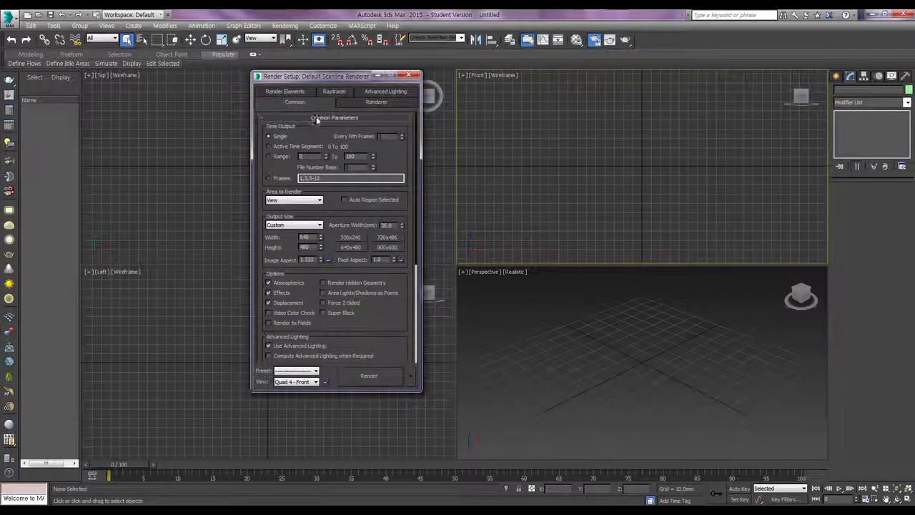
{"action": "left_click", "coordinate": [317, 119]}
{"action": "left_click", "coordinate": [333, 147]}
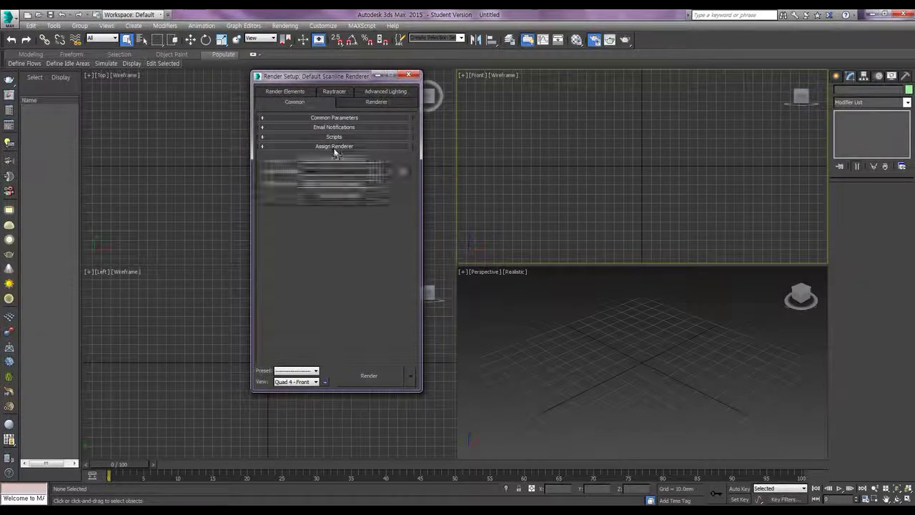
{"action": "left_click", "coordinate": [386, 160]}
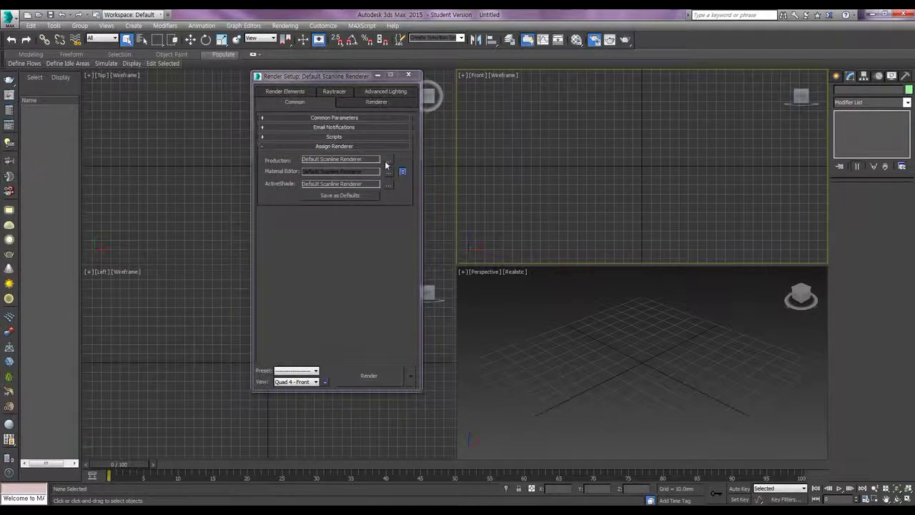
{"action": "left_click", "coordinate": [304, 191]}
{"action": "left_click", "coordinate": [338, 299]}
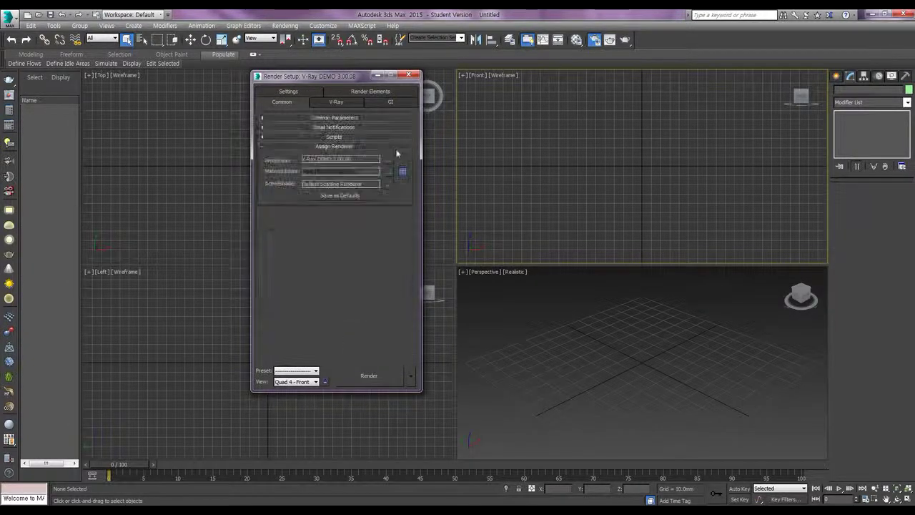
Step: Enable global illumination and configure the irradiance map with the Very low preset, Advanced mode and direct light shown
{"action": "left_click", "coordinate": [391, 102]}
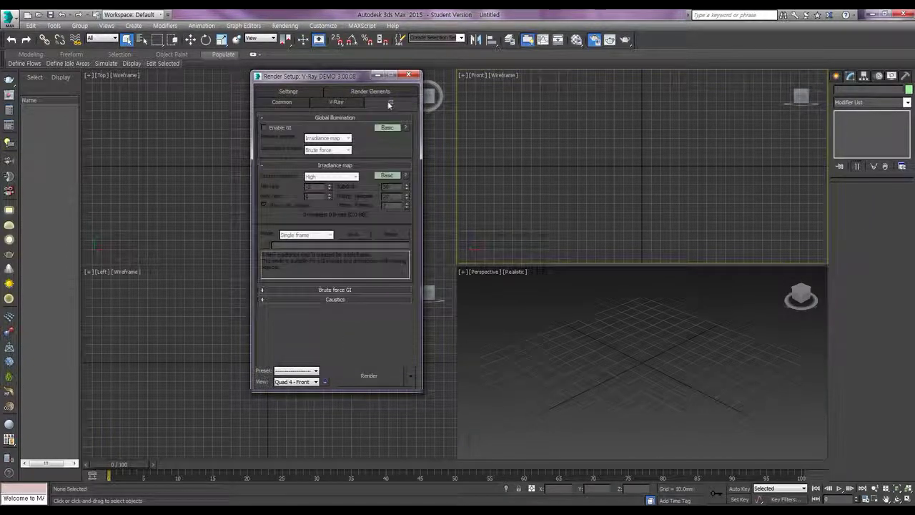
{"action": "left_click", "coordinate": [263, 128]}
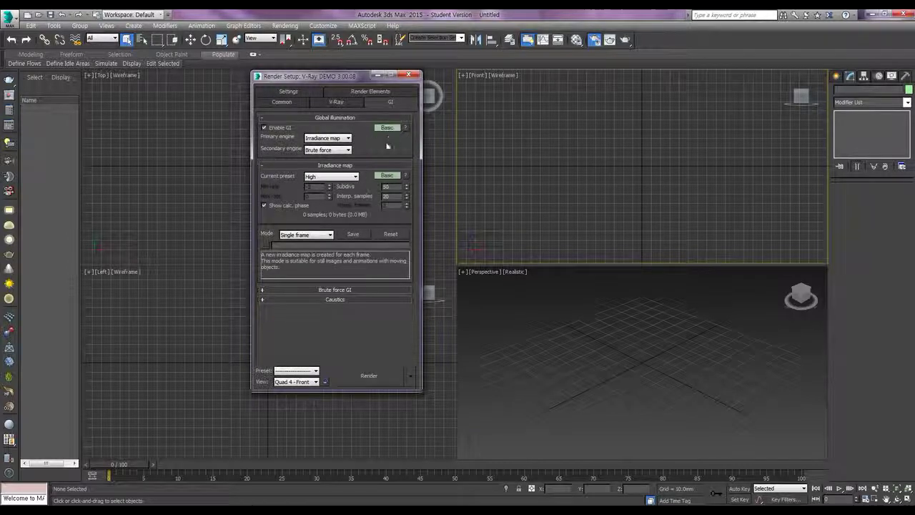
{"action": "left_click", "coordinate": [336, 176]}
{"action": "left_click", "coordinate": [325, 190]}
{"action": "left_click", "coordinate": [384, 176]}
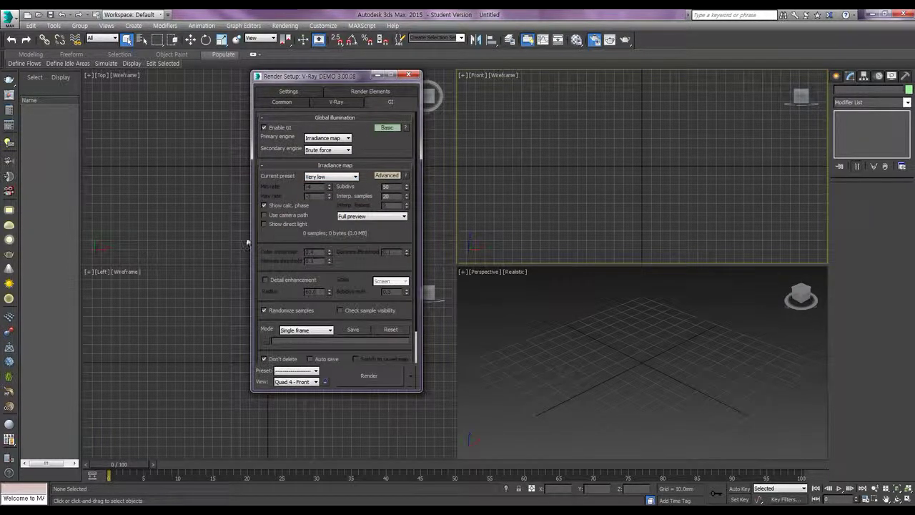
{"action": "left_click", "coordinate": [265, 224]}
{"action": "left_click", "coordinate": [409, 75]}
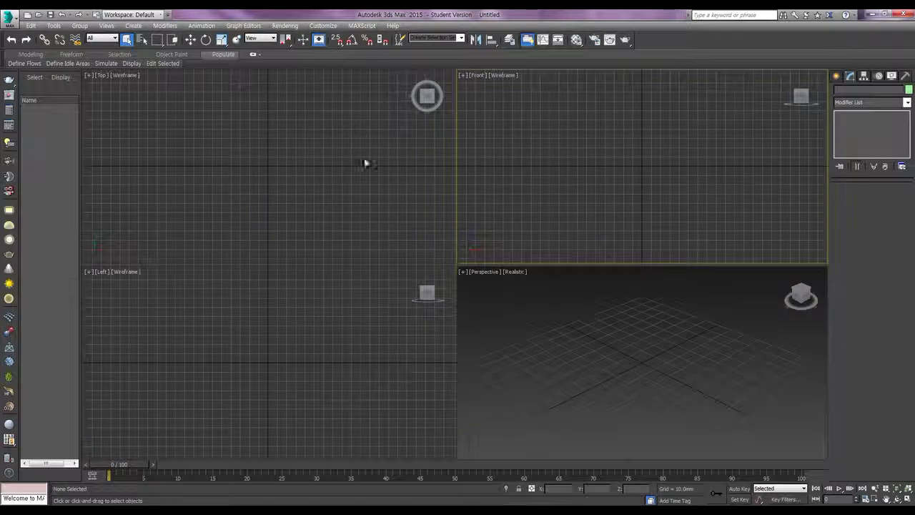
Step: Create a box near the origin in the Top view, about 105 mm long, 138 mm wide and 88 mm high
{"action": "left_click", "coordinate": [576, 331]}
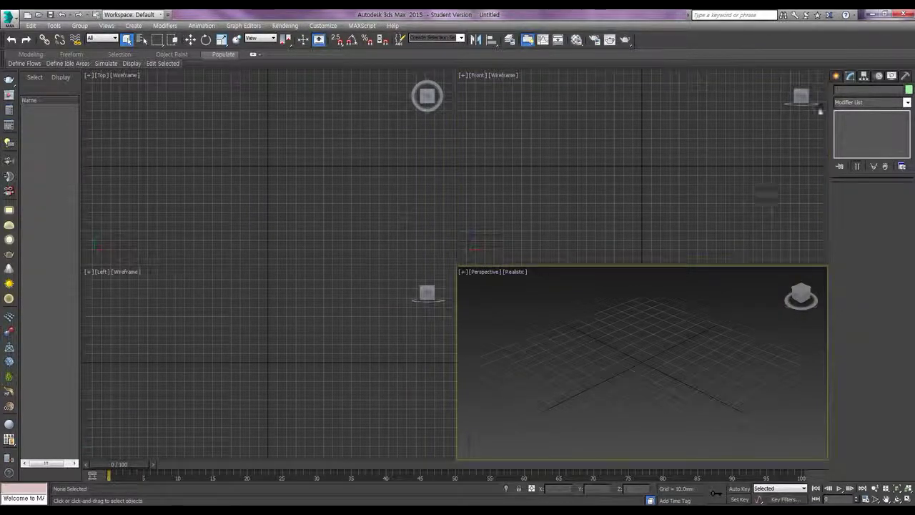
{"action": "left_click", "coordinate": [835, 76]}
{"action": "left_click", "coordinate": [852, 105]}
{"action": "left_click", "coordinate": [854, 113]}
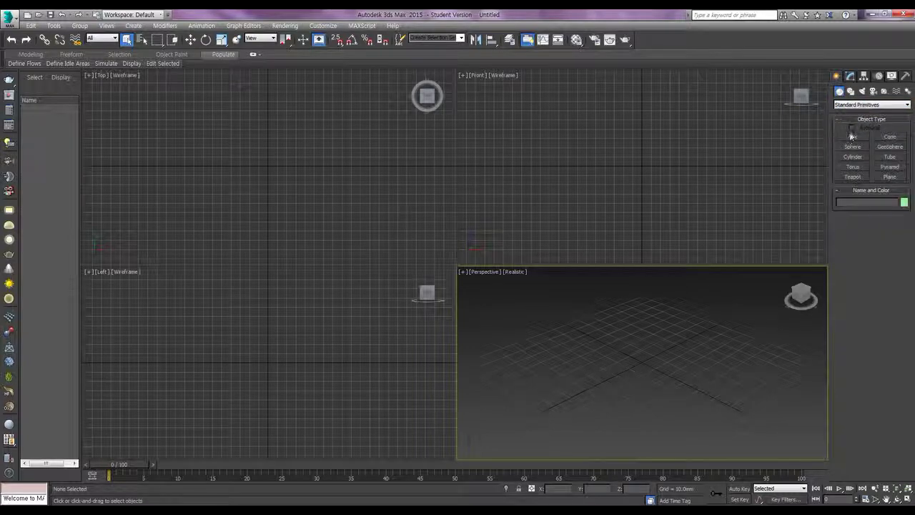
{"action": "left_click", "coordinate": [852, 137]}
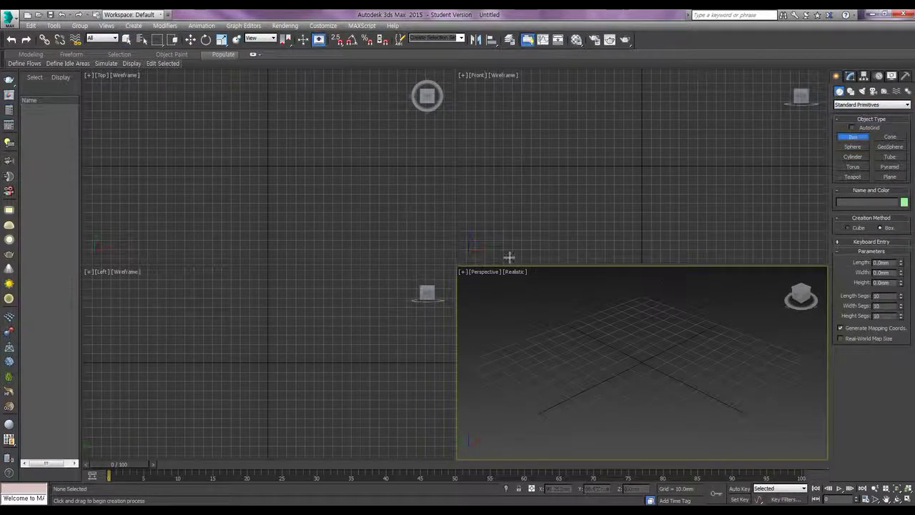
{"action": "left_click_drag", "start_coordinate": [215, 134], "coordinate": [342, 231]}
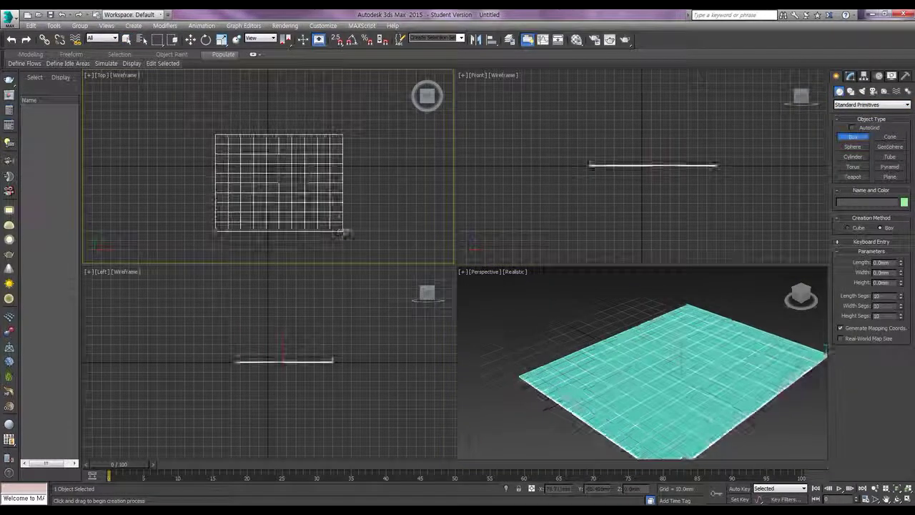
{"action": "left_click", "coordinate": [322, 150]}
{"action": "left_click", "coordinate": [703, 356]}
{"action": "right_click", "coordinate": [712, 337]}
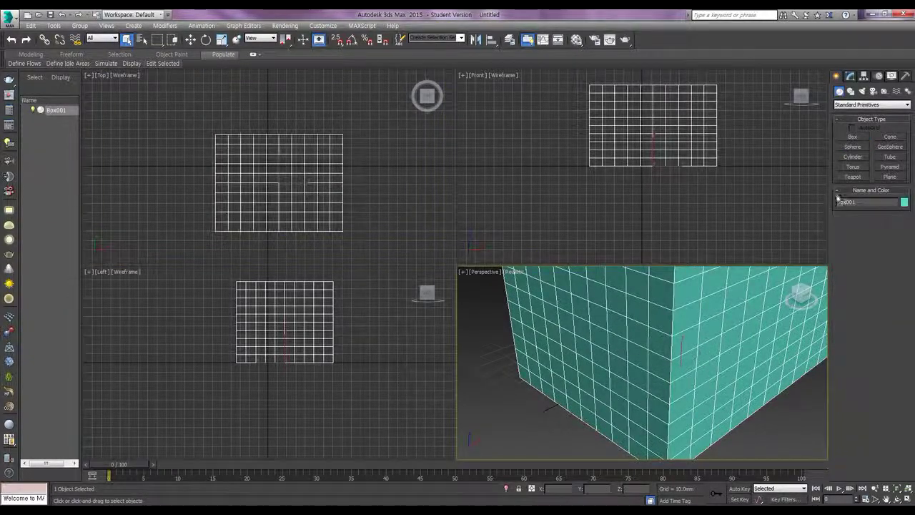
Step: Set the box's length, width and height to 100 mm each
{"action": "left_click", "coordinate": [850, 75]}
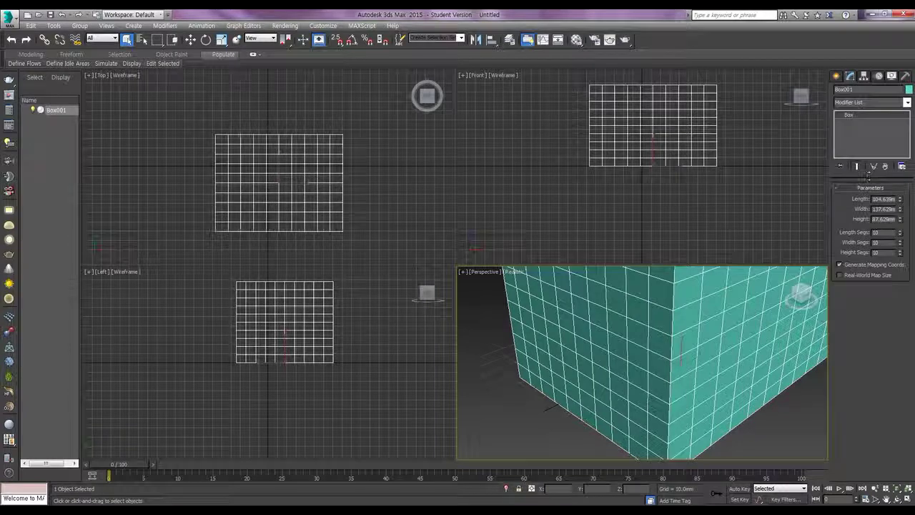
{"action": "double_click", "coordinate": [885, 199]}
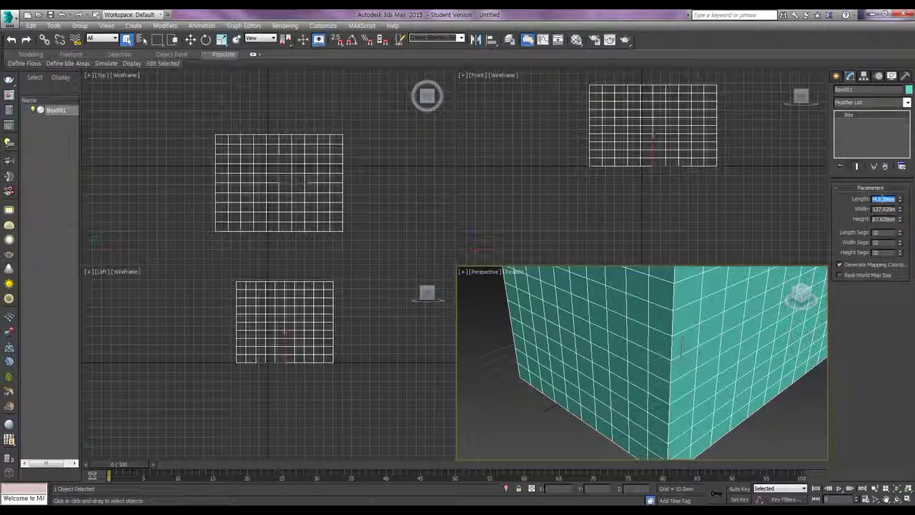
{"action": "type", "text": "100"}
{"action": "key", "text": "Tab"}
{"action": "type", "text": "100"}
{"action": "key", "text": "Tab"}
{"action": "type", "text": "100"}
{"action": "key", "text": "Tab"}
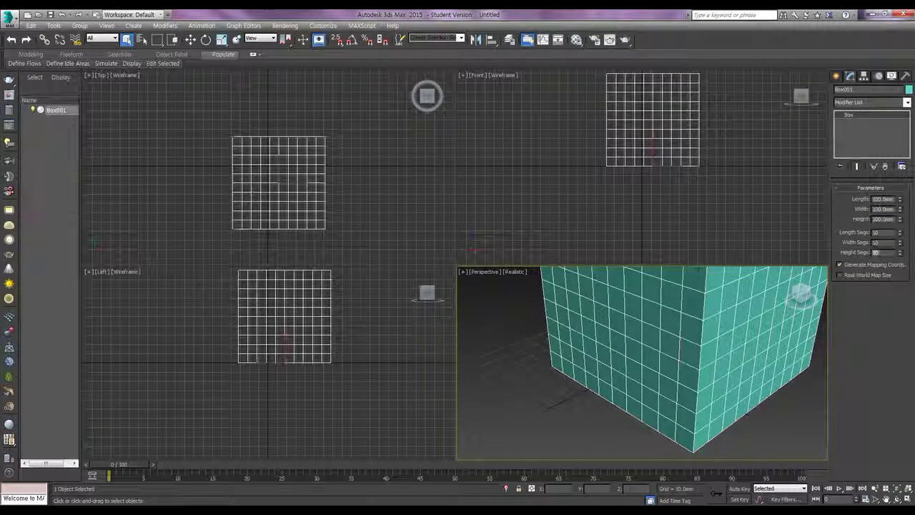
{"action": "scroll", "coordinate": [686, 364], "scroll_direction": "down", "scroll_amount": 4}
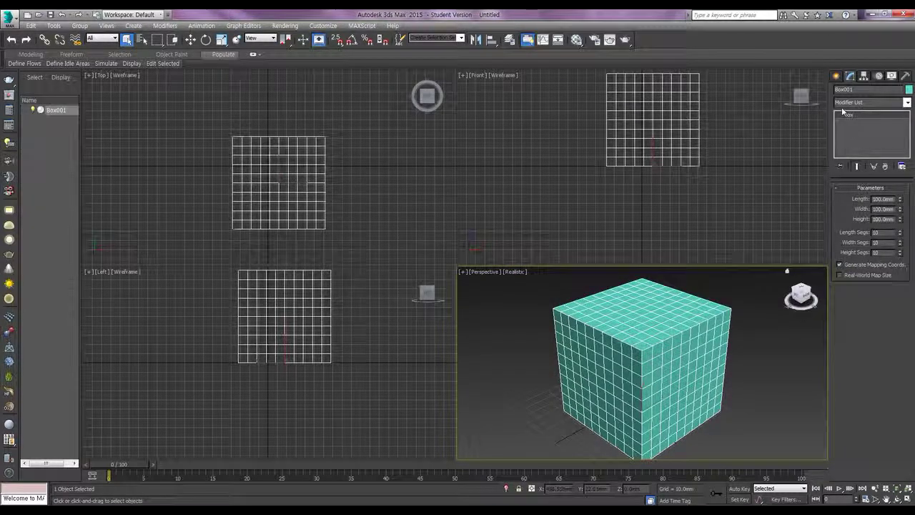
Step: Create a sphere with a radius of about 35 mm over the middle of the box in the Top view
{"action": "left_click", "coordinate": [836, 76]}
{"action": "left_click", "coordinate": [852, 147]}
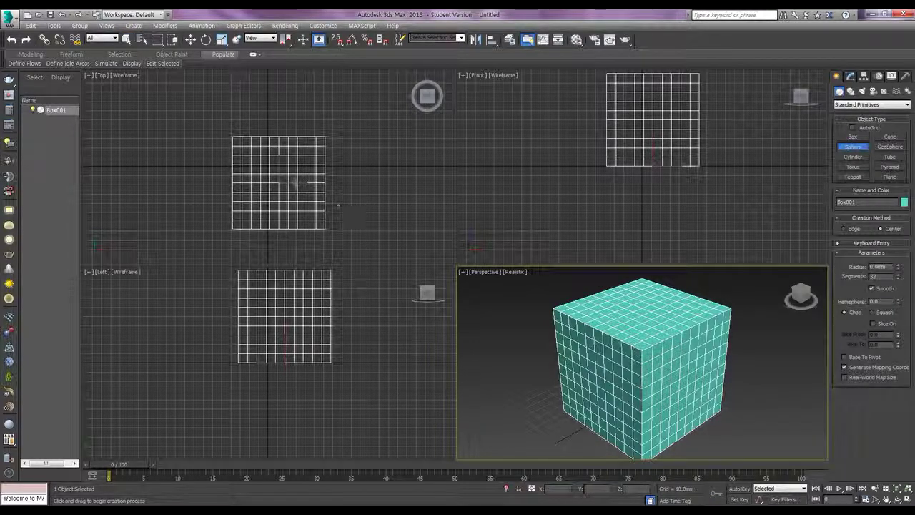
{"action": "left_click_drag", "start_coordinate": [278, 181], "coordinate": [250, 160]}
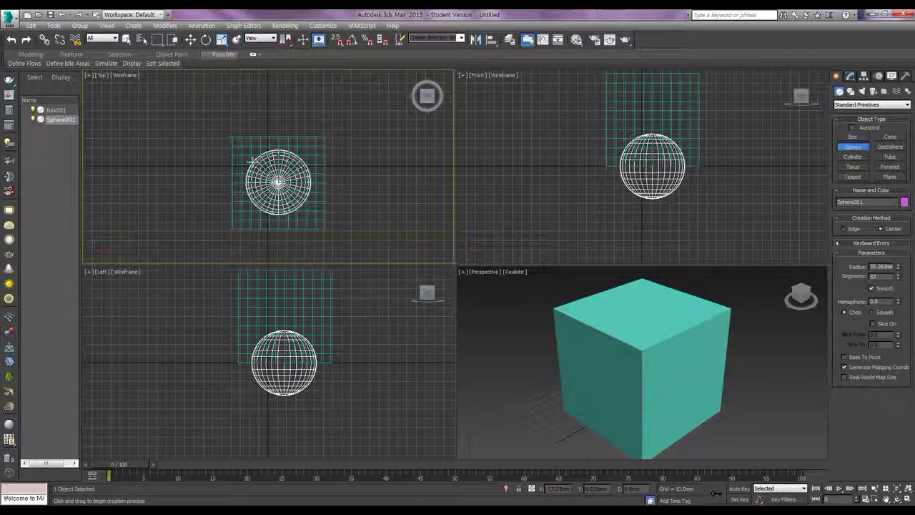
Step: Align the sphere to the box centre to centre in the X, Y and Z positions
{"action": "key", "text": "alt+a"}
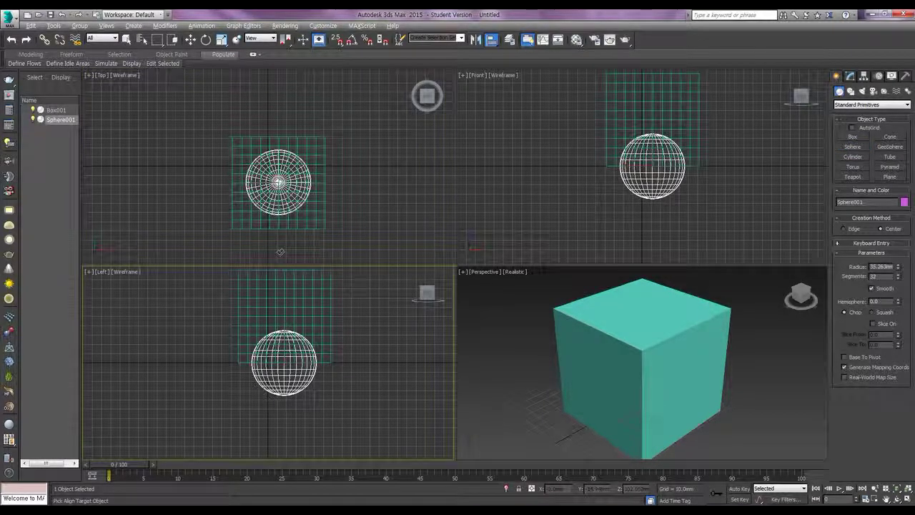
{"action": "left_click", "coordinate": [308, 162]}
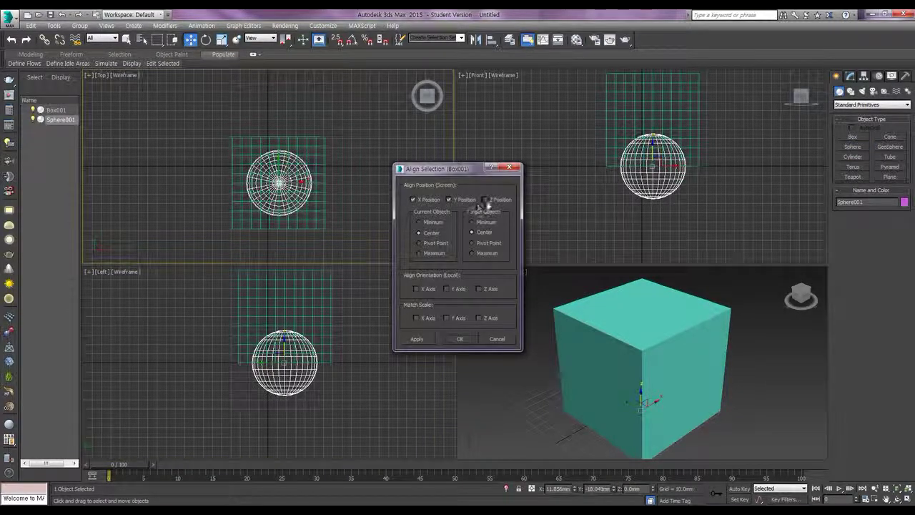
{"action": "left_click", "coordinate": [485, 199]}
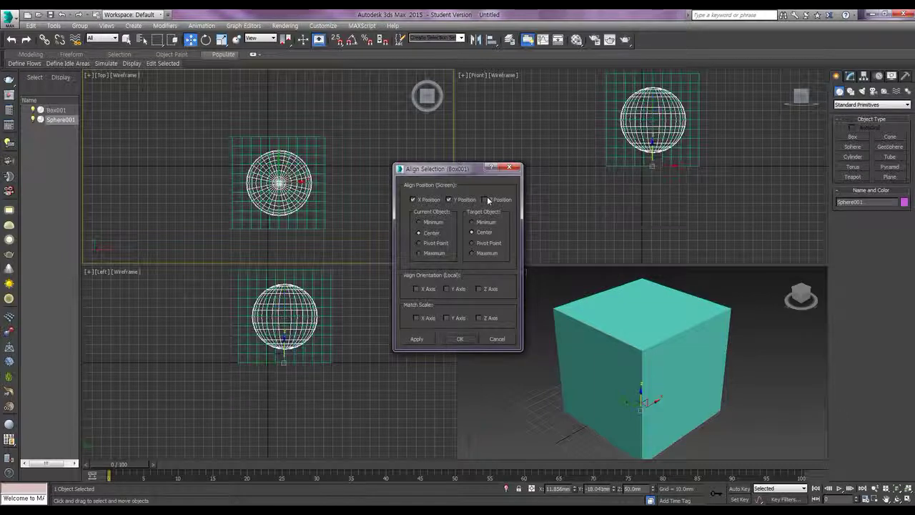
{"action": "left_click", "coordinate": [460, 338]}
Step: Raise the sphere to about Z 87.6 mm and place one Copy clone of it slightly lower, at about Z 77.6 mm
{"action": "middle_click_drag", "start_coordinate": [283, 303], "coordinate": [295, 342]}
{"action": "mouse_move", "coordinate": [286, 328]}
{"action": "left_mouse_down"}
{"action": "mouse_move", "coordinate": [285, 289]}
{"action": "mouse_move", "coordinate": [286, 304]}
{"action": "left_mouse_up"}
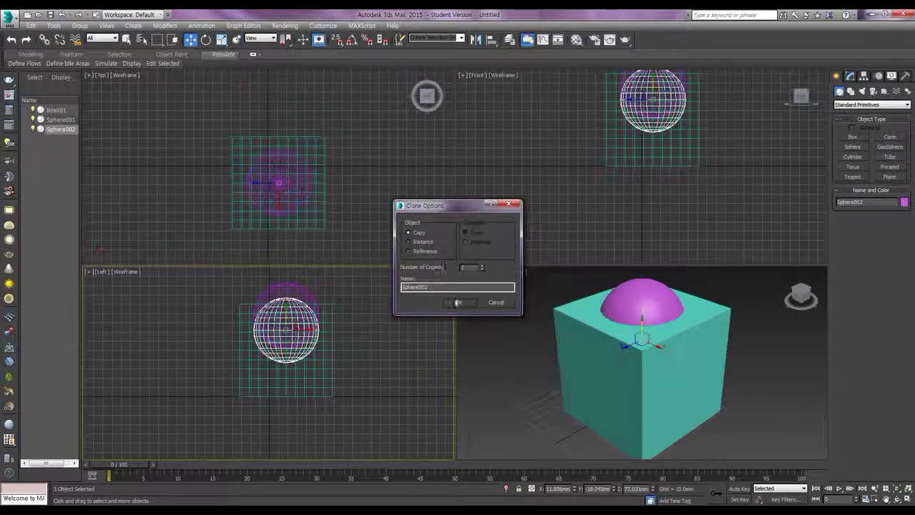
{"action": "left_click", "coordinate": [457, 302]}
{"action": "left_click_drag", "start_coordinate": [286, 311], "coordinate": [285, 306]}
Step: Cut the upper sphere out of the box with a Boolean Subtraction (B-A), using the sphere as operand A and the box as operand B
{"action": "left_click", "coordinate": [672, 309]}
{"action": "left_click", "coordinate": [675, 306]}
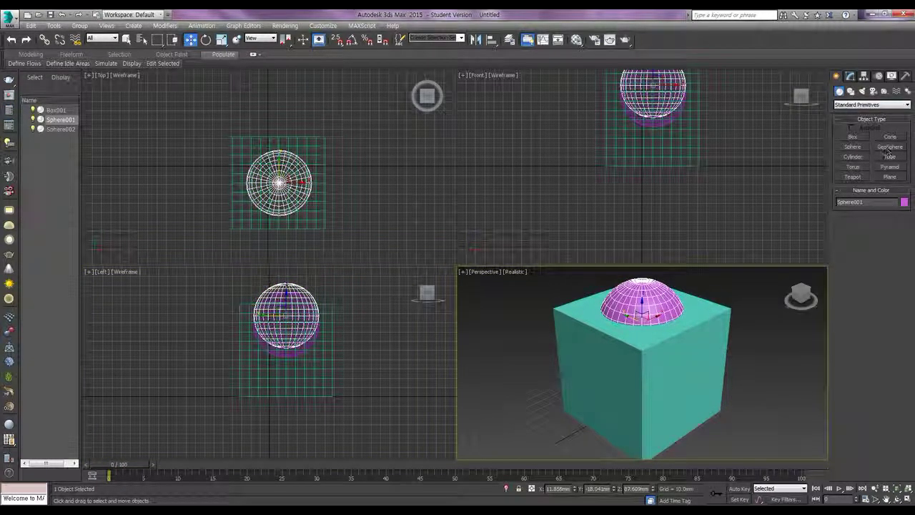
{"action": "left_click", "coordinate": [844, 105]}
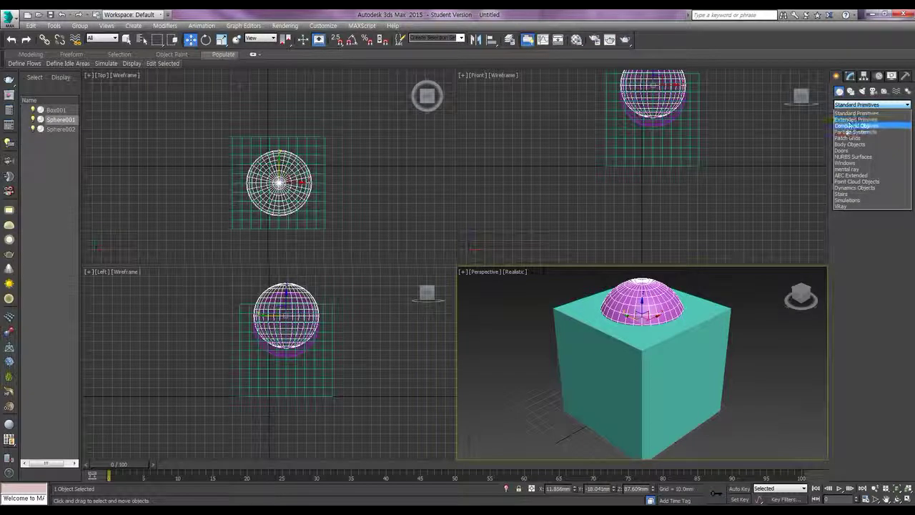
{"action": "left_click", "coordinate": [851, 126]}
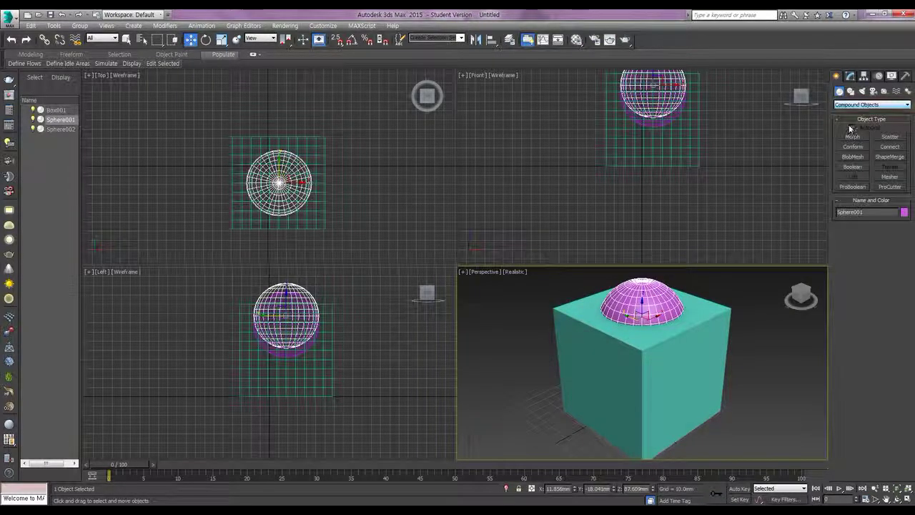
{"action": "left_click", "coordinate": [861, 169]}
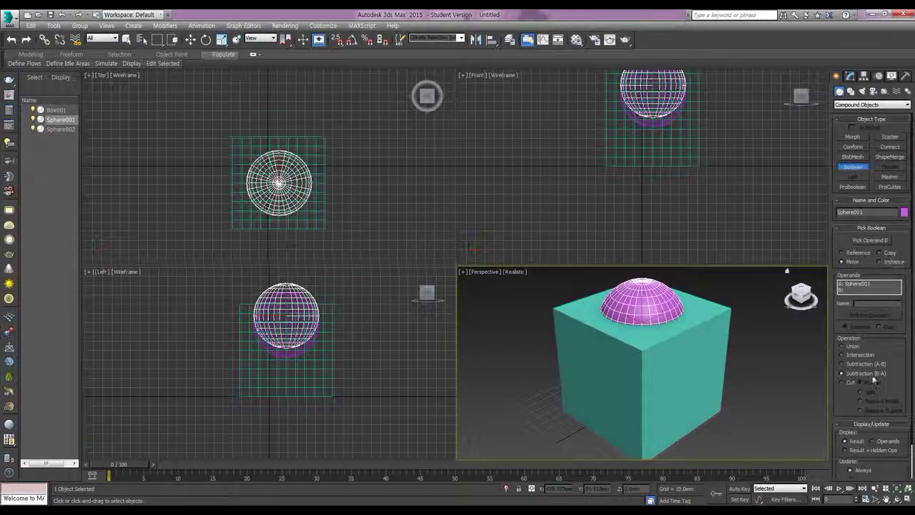
{"action": "left_click", "coordinate": [875, 242]}
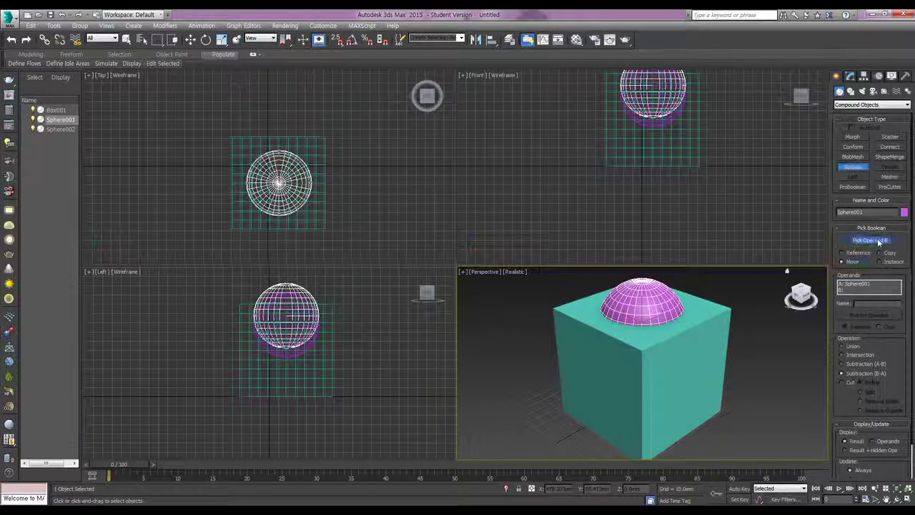
{"action": "left_click", "coordinate": [714, 334]}
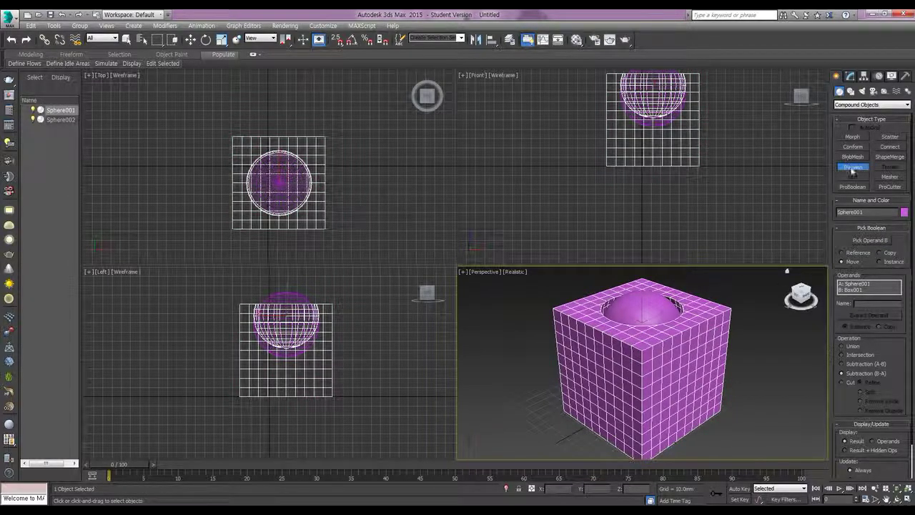
Step: Raise the copied sphere inside the box's cavity to about Z 81 mm
{"action": "key", "text": "w"}
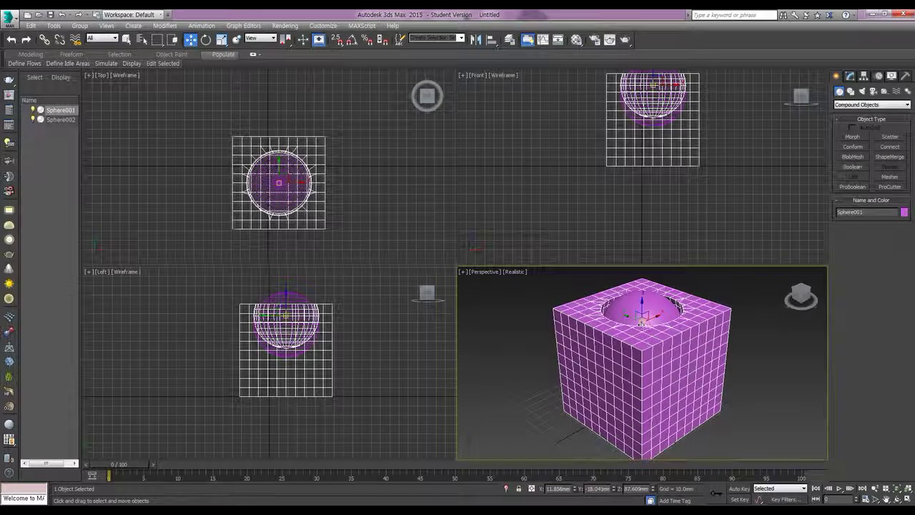
{"action": "left_click", "coordinate": [651, 312]}
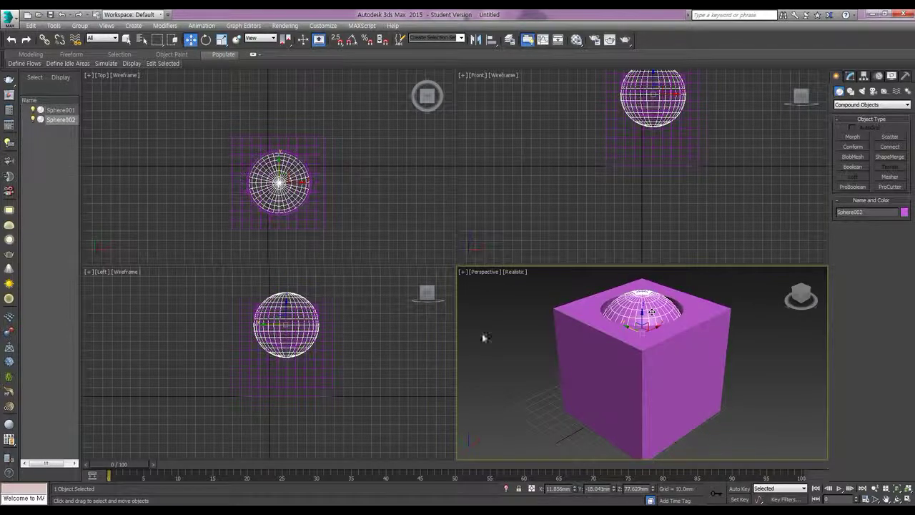
{"action": "left_click_drag", "start_coordinate": [643, 321], "coordinate": [645, 322]}
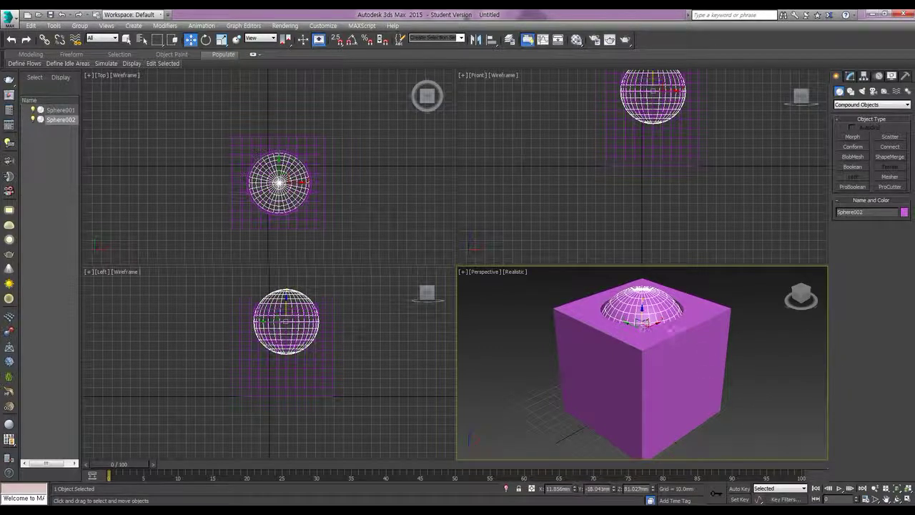
Step: Change the copied sphere's object colour to white
{"action": "left_click", "coordinate": [904, 212]}
{"action": "left_click", "coordinate": [543, 283]}
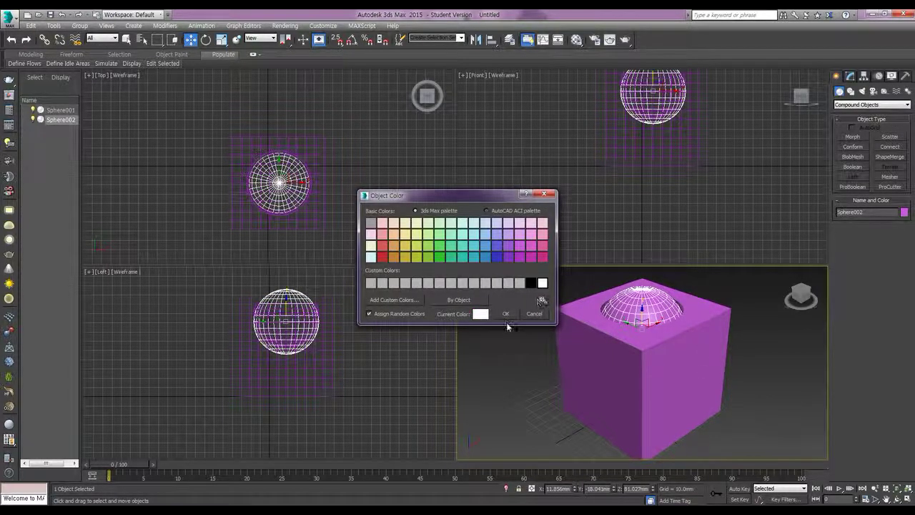
{"action": "left_click", "coordinate": [507, 313]}
Step: Select the hollowed box and change the first sample material, 01 - Default, to a VRayMtl
{"action": "left_click", "coordinate": [685, 342]}
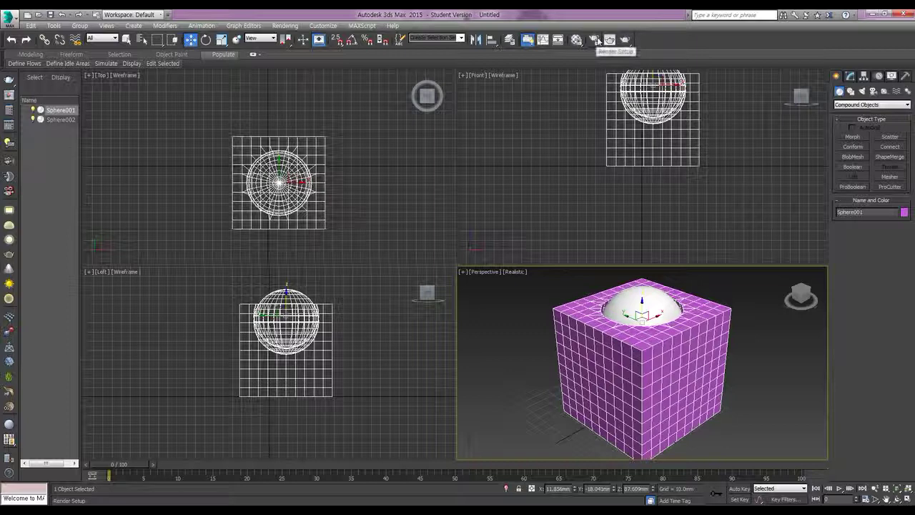
{"action": "left_click", "coordinate": [577, 39]}
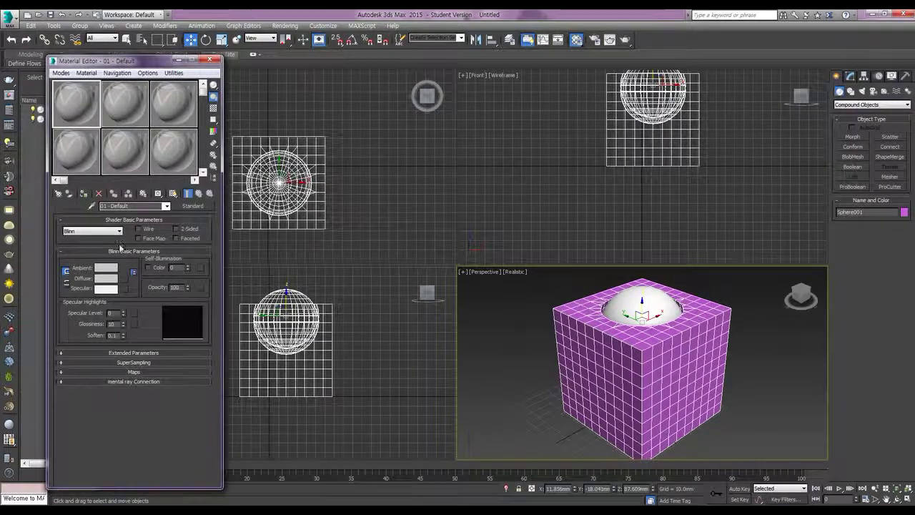
{"action": "left_click", "coordinate": [194, 206]}
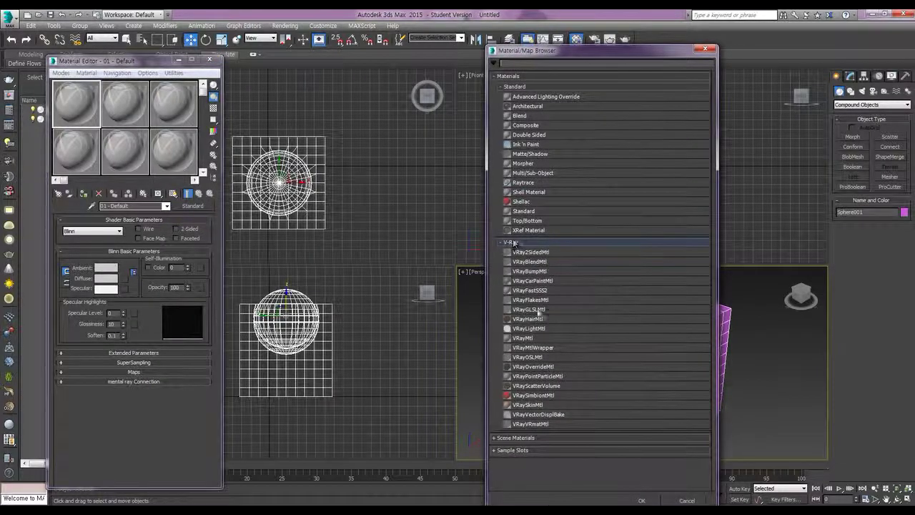
{"action": "left_click", "coordinate": [528, 340]}
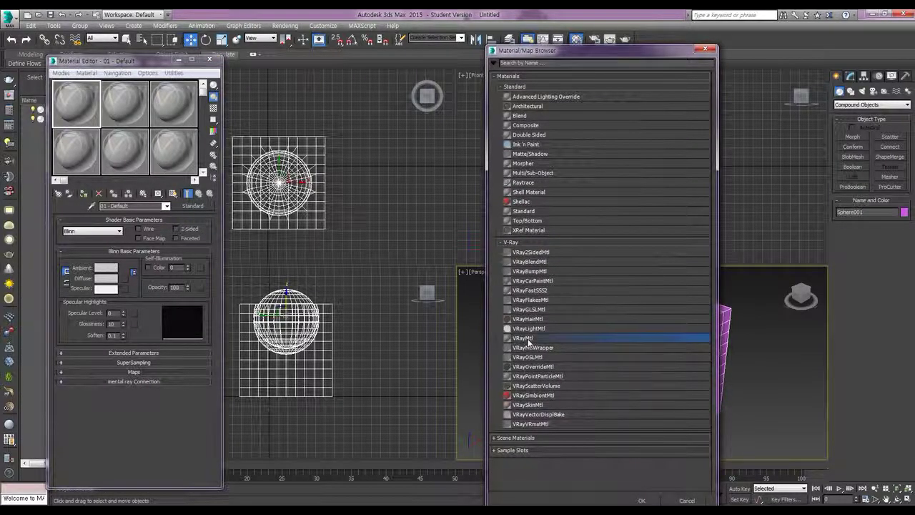
{"action": "double_click", "coordinate": [529, 340]}
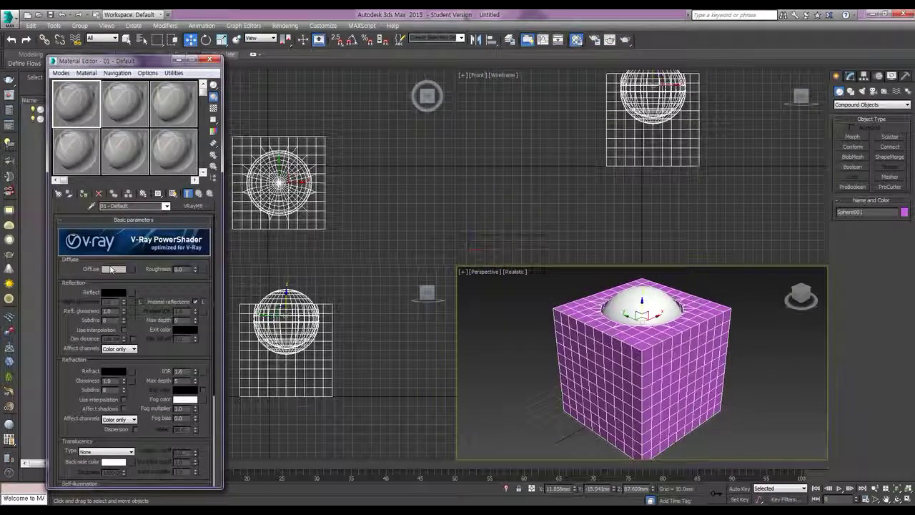
Step: Set the material's diffuse colour to a dark blue with about hue 156, saturation 255 and value 45
{"action": "left_click", "coordinate": [114, 271]}
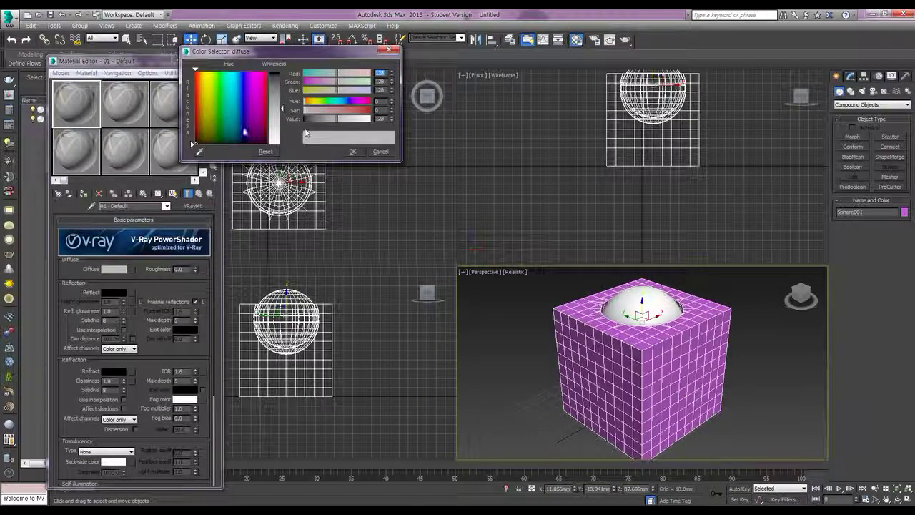
{"action": "left_click_drag", "start_coordinate": [243, 128], "coordinate": [240, 134]}
{"action": "left_click_drag", "start_coordinate": [271, 96], "coordinate": [287, 70]}
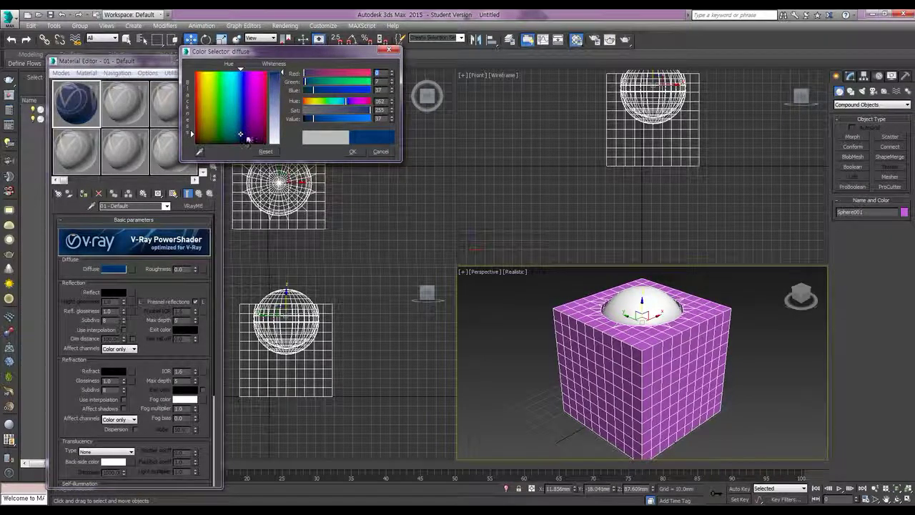
{"action": "left_click_drag", "start_coordinate": [241, 135], "coordinate": [239, 131]}
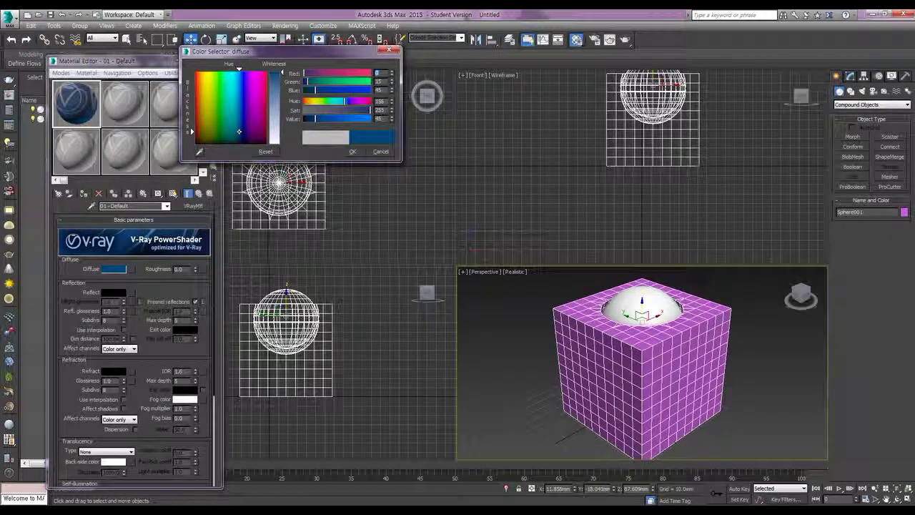
{"action": "left_click", "coordinate": [352, 150]}
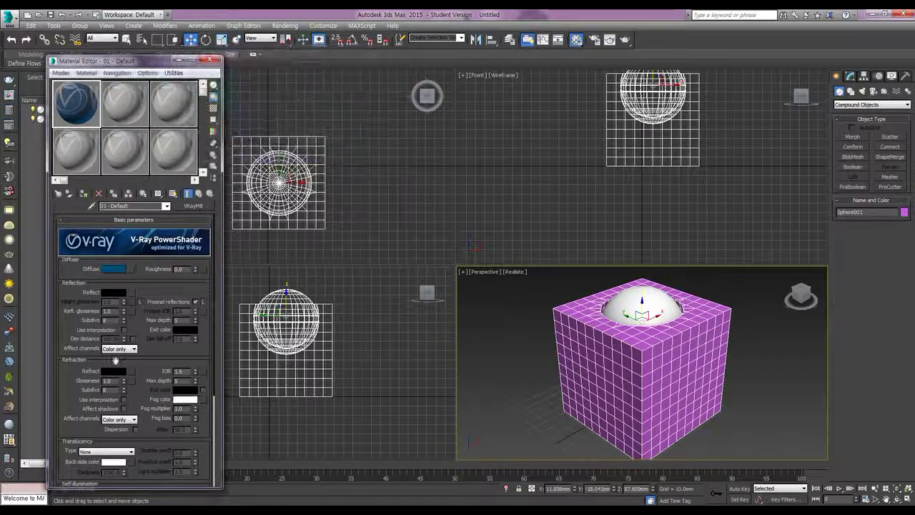
Step: Set the material's reflection and refraction colours to light grey and assign the material to the selected box
{"action": "left_click", "coordinate": [119, 293]}
{"action": "left_click_drag", "start_coordinate": [276, 102], "coordinate": [282, 117]}
{"action": "left_click", "coordinate": [353, 151]}
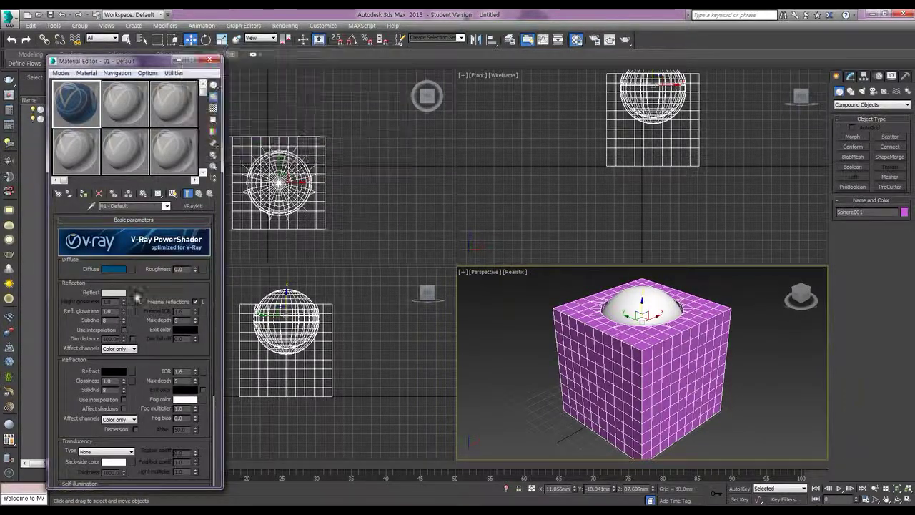
{"action": "left_click", "coordinate": [115, 371]}
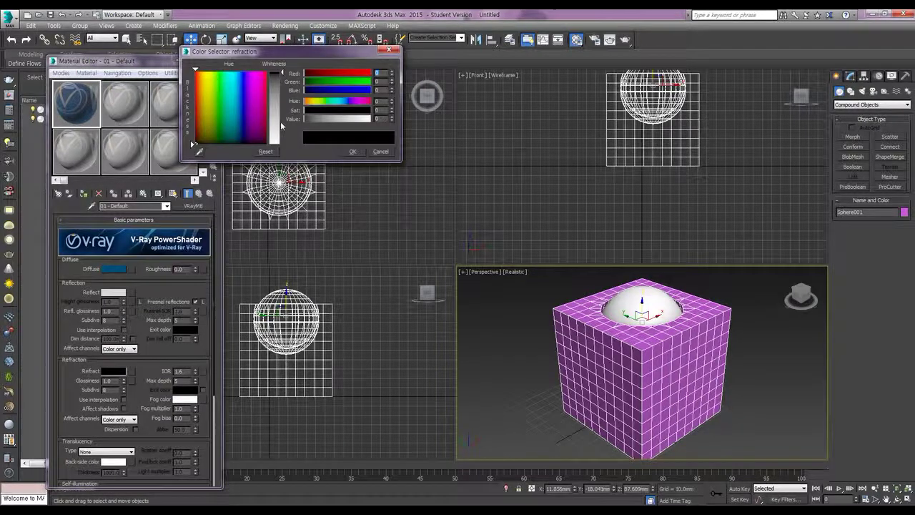
{"action": "left_click_drag", "start_coordinate": [282, 125], "coordinate": [282, 100]}
{"action": "left_click", "coordinate": [352, 151]}
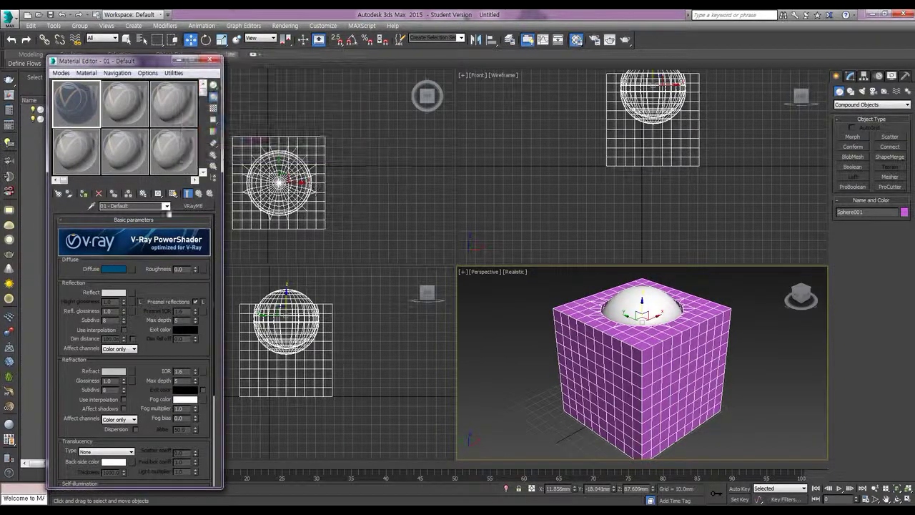
{"action": "left_click", "coordinate": [84, 193]}
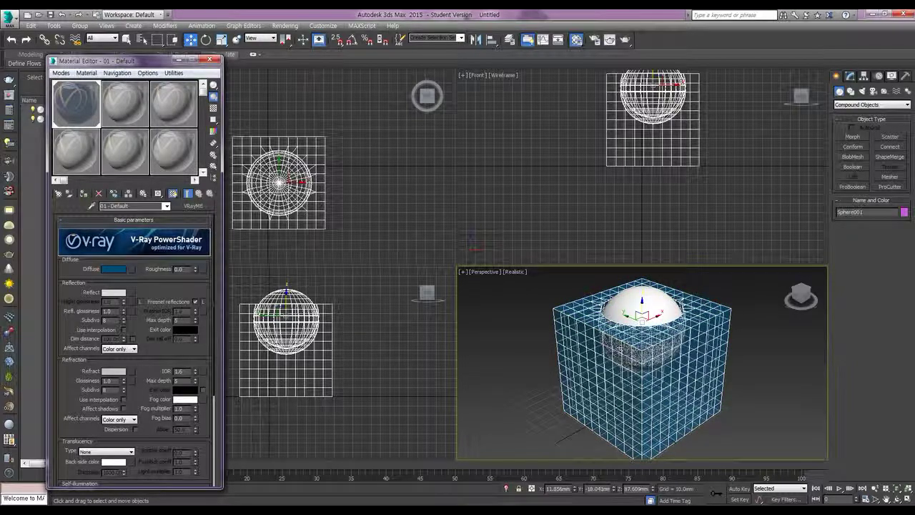
Step: Test-render the Perspective view with V-Ray, then close the frame buffer and the messages window
{"action": "left_click", "coordinate": [627, 41]}
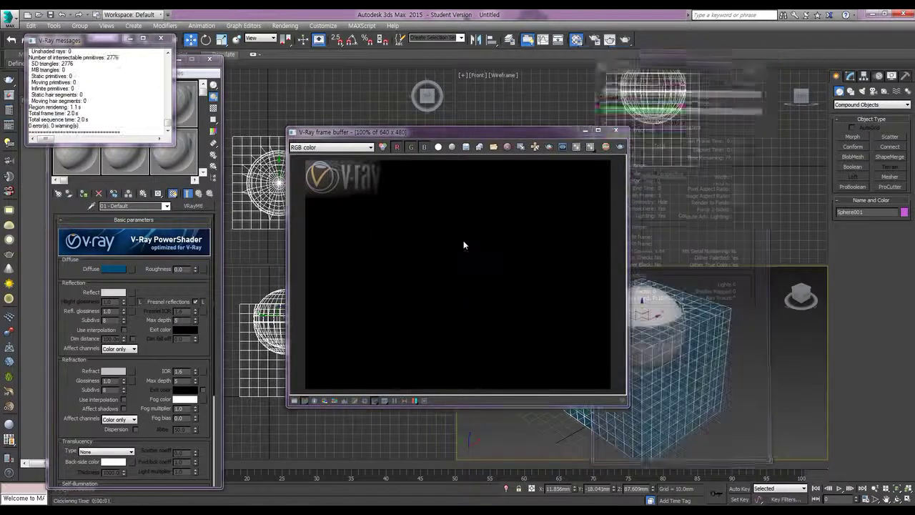
{"action": "left_click", "coordinate": [615, 130]}
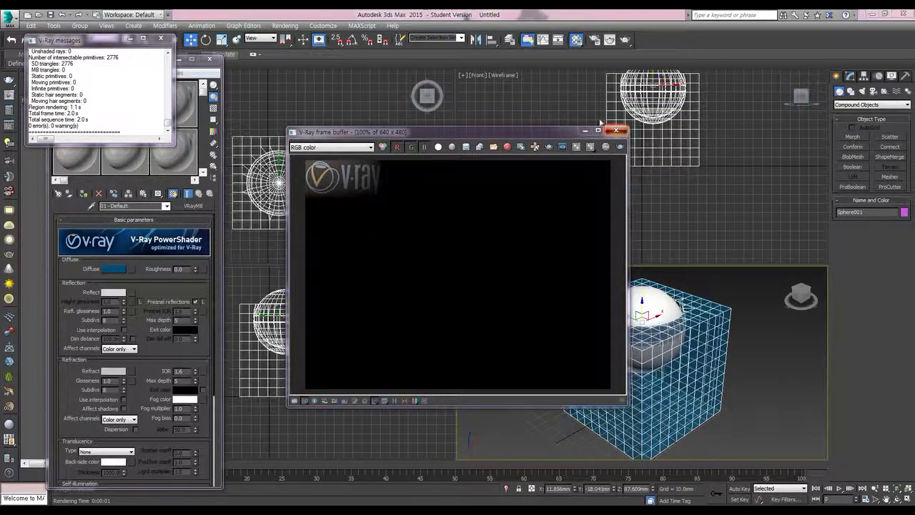
{"action": "left_click", "coordinate": [161, 38]}
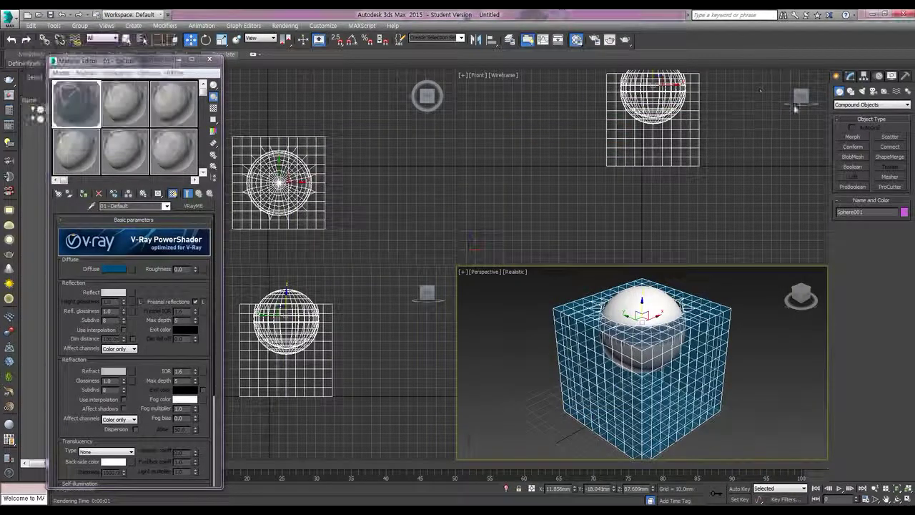
Step: Place a standard Omni light in the Top view in front of the box, at about X 56 mm, Y -126 mm
{"action": "left_click", "coordinate": [862, 91]}
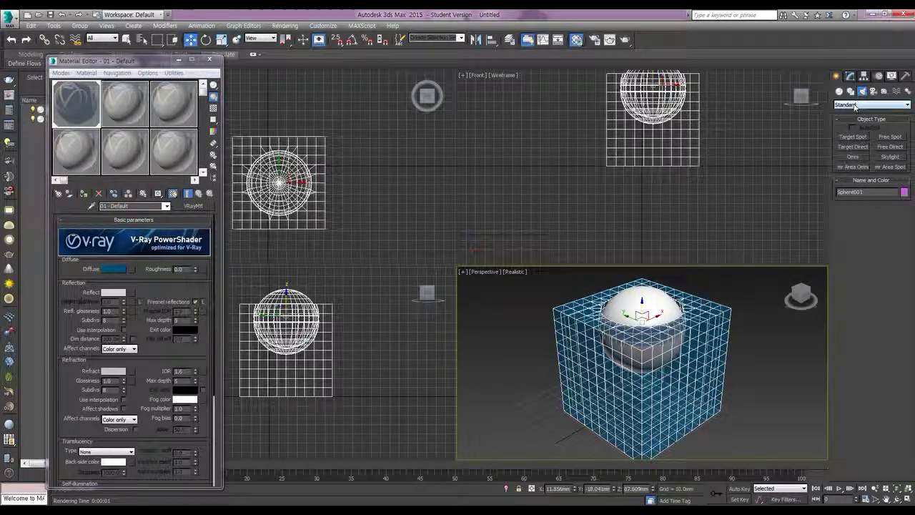
{"action": "left_click", "coordinate": [855, 105]}
{"action": "left_click", "coordinate": [852, 120]}
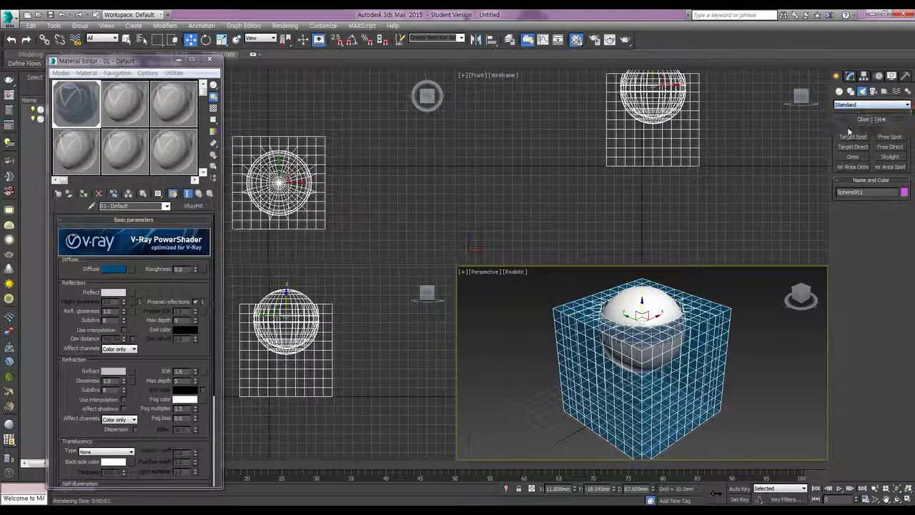
{"action": "left_click", "coordinate": [852, 157]}
{"action": "middle_click_drag", "start_coordinate": [332, 250], "coordinate": [336, 226]}
{"action": "left_click", "coordinate": [335, 239]}
Step: Move the Omni light above and to one side of the box, to about X -161 mm and Z 188 mm
{"action": "right_click", "coordinate": [388, 395]}
{"action": "key", "text": "w"}
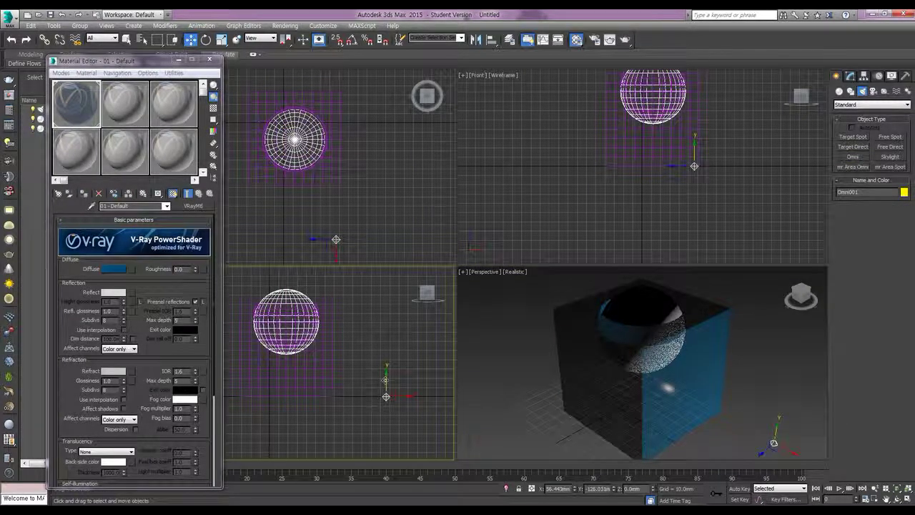
{"action": "left_click_drag", "start_coordinate": [386, 387], "coordinate": [394, 232]}
{"action": "left_click", "coordinate": [334, 239]}
{"action": "left_click_drag", "start_coordinate": [355, 240], "coordinate": [154, 229]}
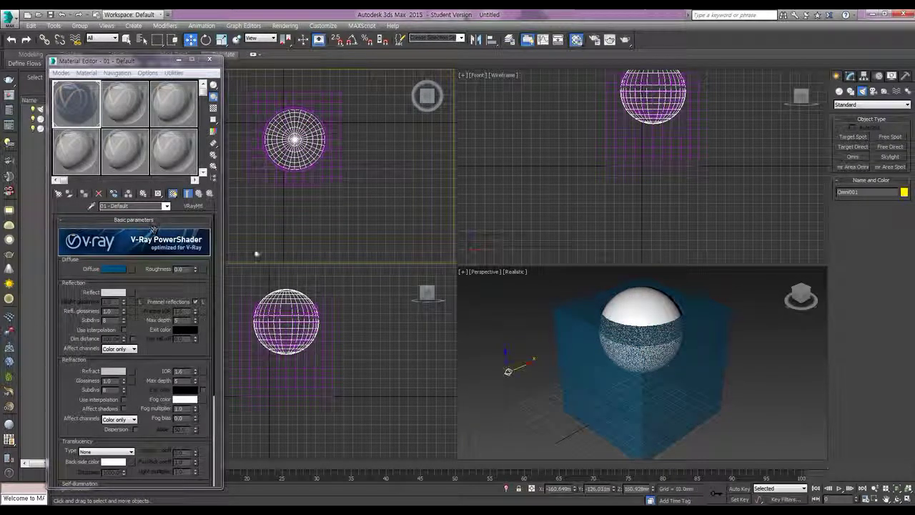
{"action": "left_click_drag", "start_coordinate": [507, 371], "coordinate": [495, 295]}
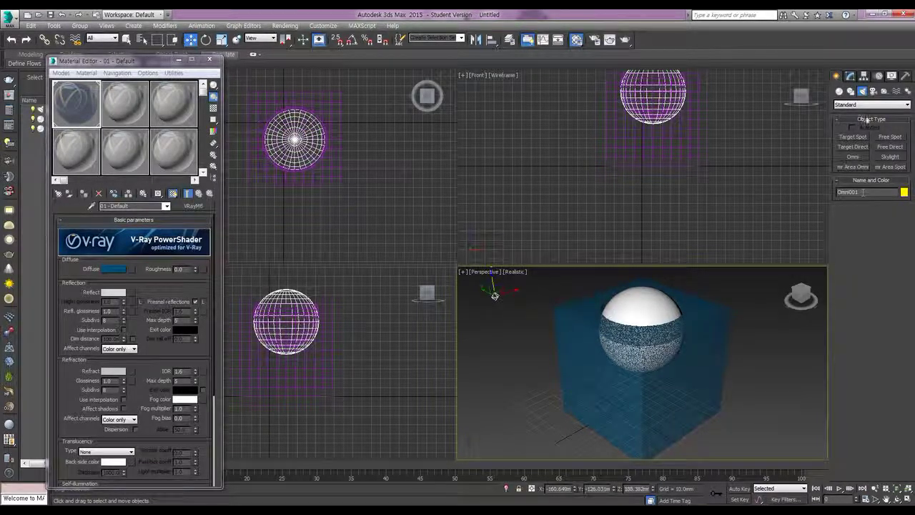
Step: Turn on shadows for the Omni light with Area Shadows as the shadow type
{"action": "left_click", "coordinate": [848, 77]}
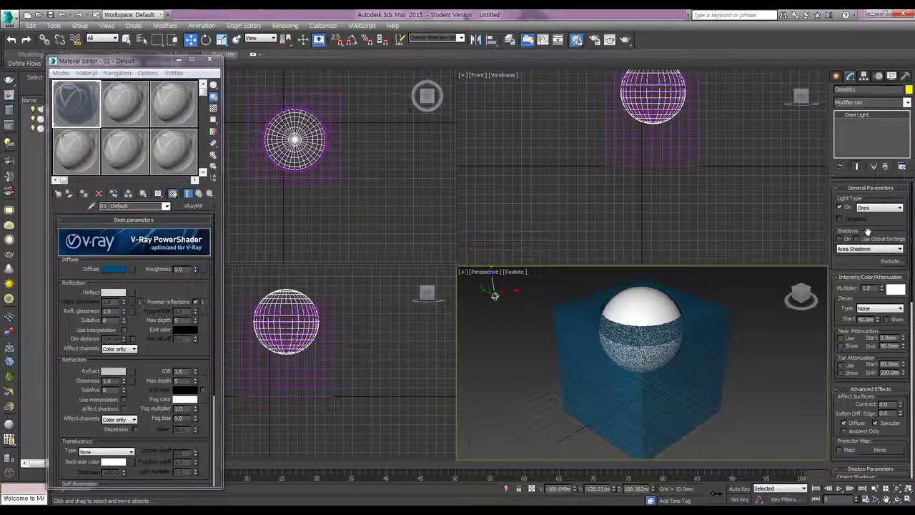
{"action": "left_click", "coordinate": [840, 238]}
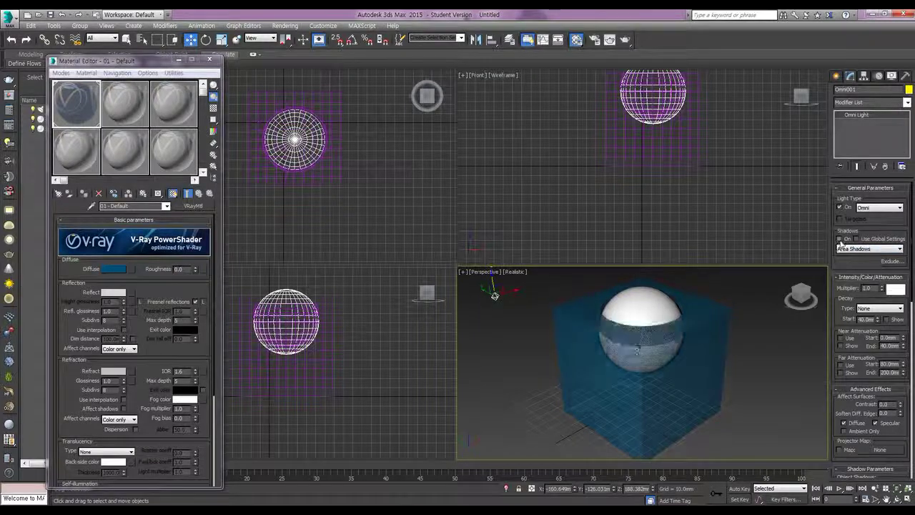
{"action": "left_click", "coordinate": [894, 250]}
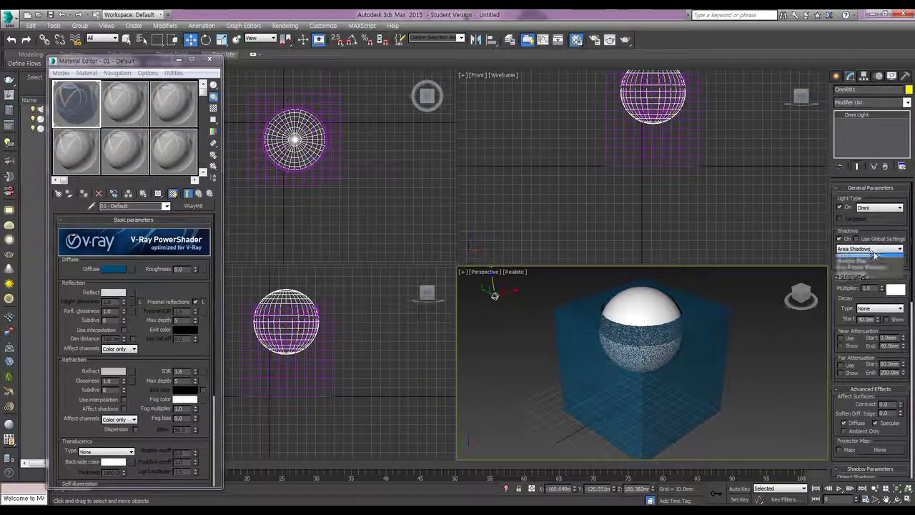
{"action": "left_click", "coordinate": [861, 272]}
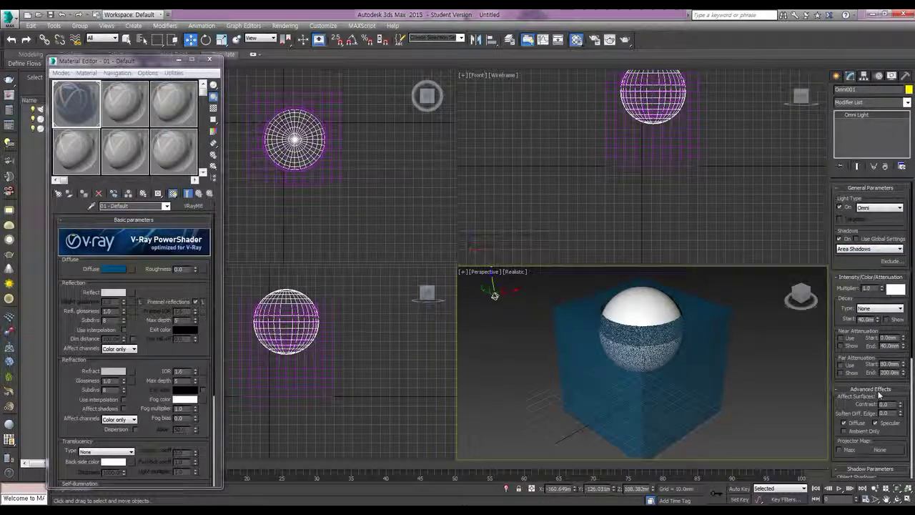
Step: Set the Omni light's object shadow density to 0.3
{"action": "left_click", "coordinate": [862, 279]}
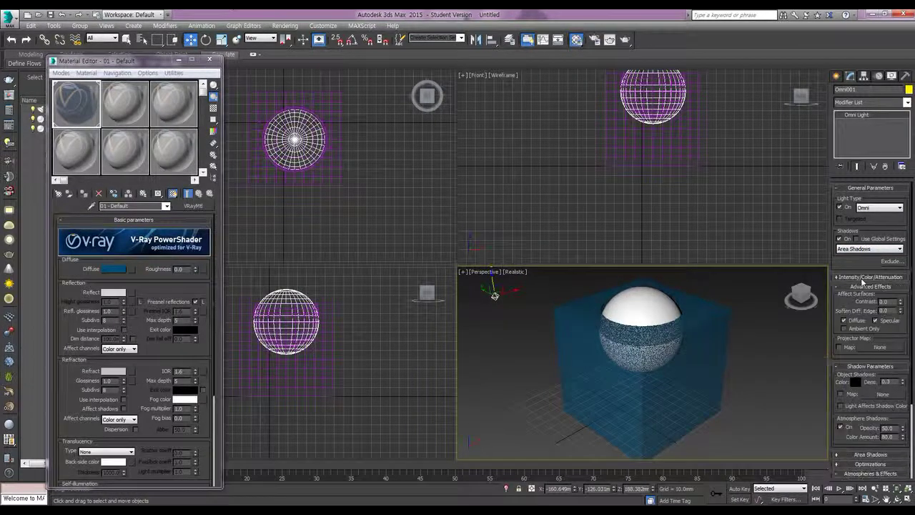
{"action": "left_click", "coordinate": [869, 286]}
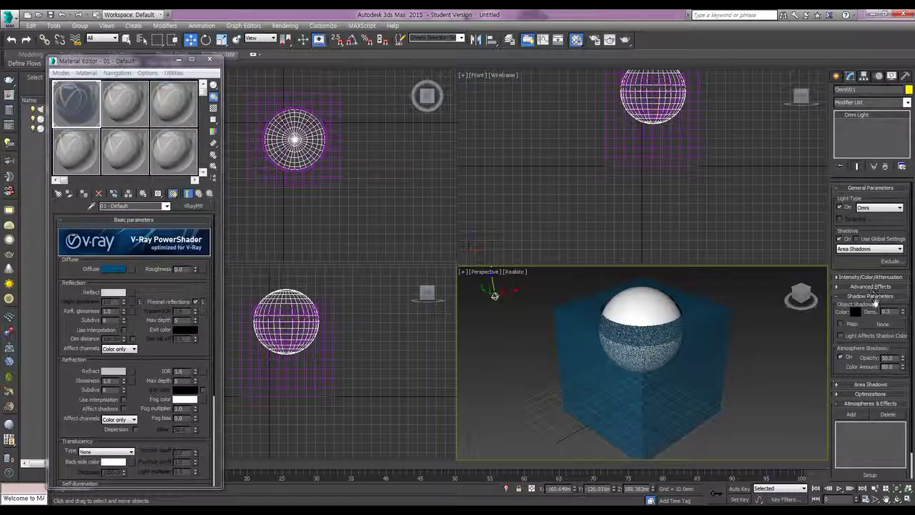
{"action": "left_click_drag", "start_coordinate": [893, 312], "coordinate": [821, 335]}
{"action": "type", "text": "0.3"}
{"action": "key", "text": "Return"}
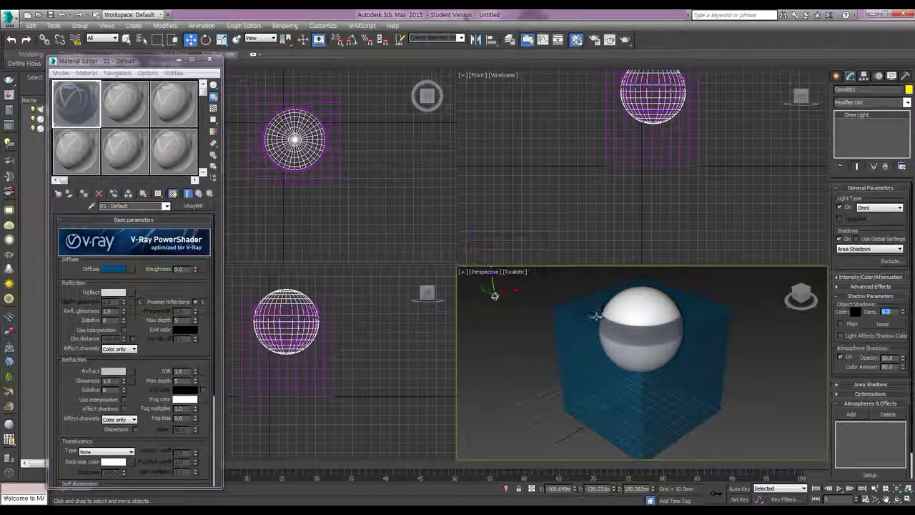
Step: Render the lit box and sphere in the Perspective view, then close the render windows
{"action": "middle_click_drag", "start_coordinate": [659, 388], "coordinate": [656, 385]}
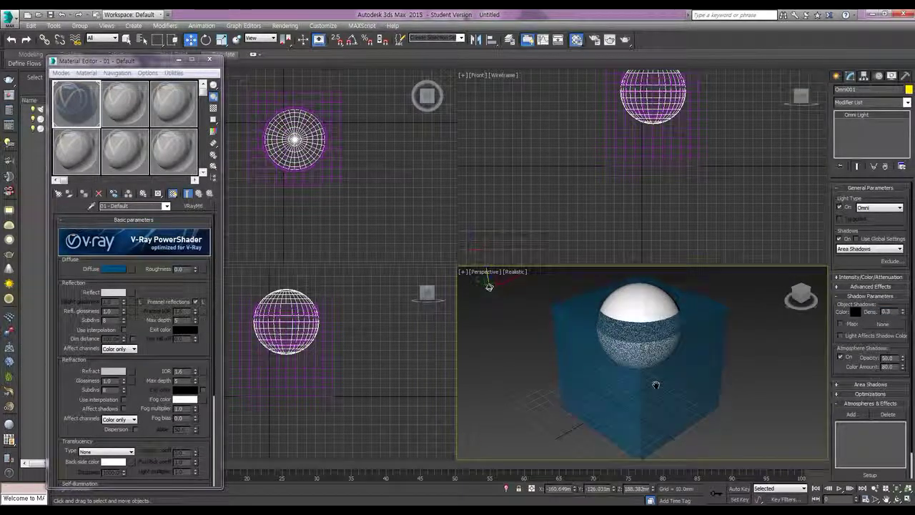
{"action": "key", "text": "shift+q"}
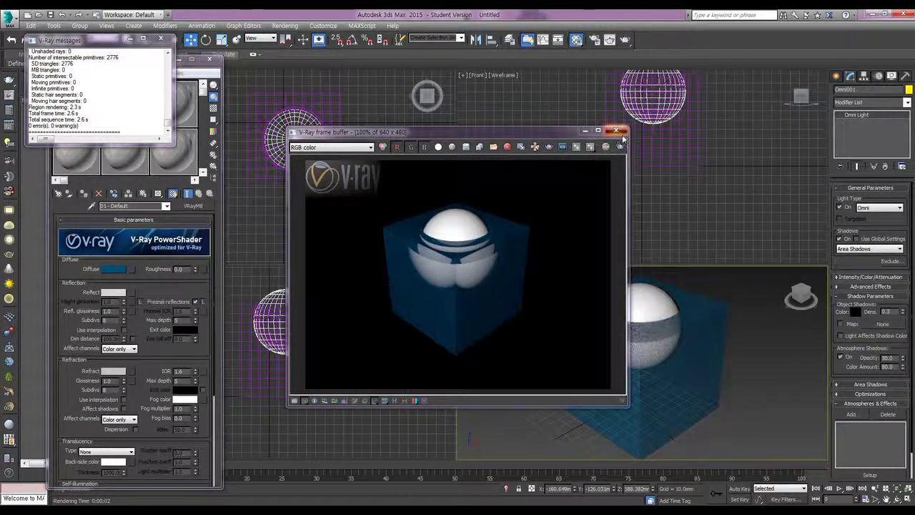
{"action": "left_click", "coordinate": [615, 131]}
{"action": "left_click", "coordinate": [161, 39]}
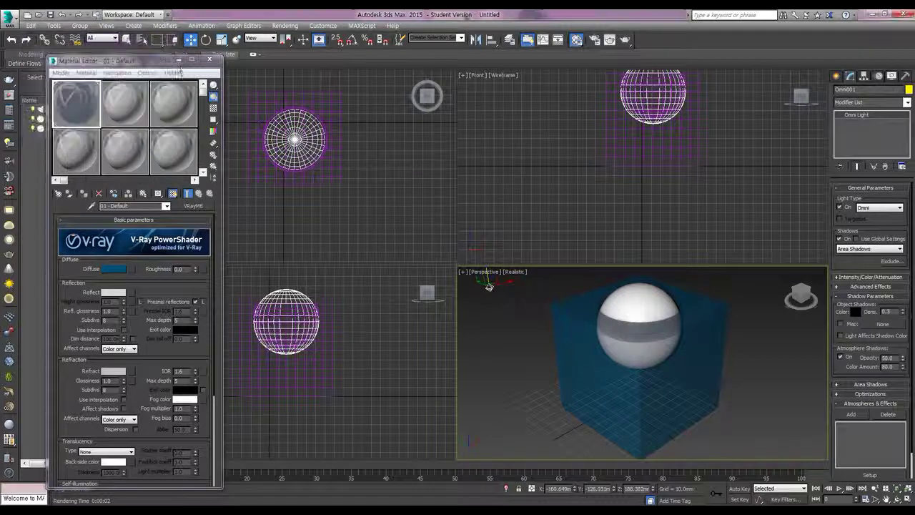
Step: Minimise the Material Editor and create a plane of about 118 by 137 mm in the Top view
{"action": "left_click", "coordinate": [179, 60]}
{"action": "right_click", "coordinate": [307, 187]}
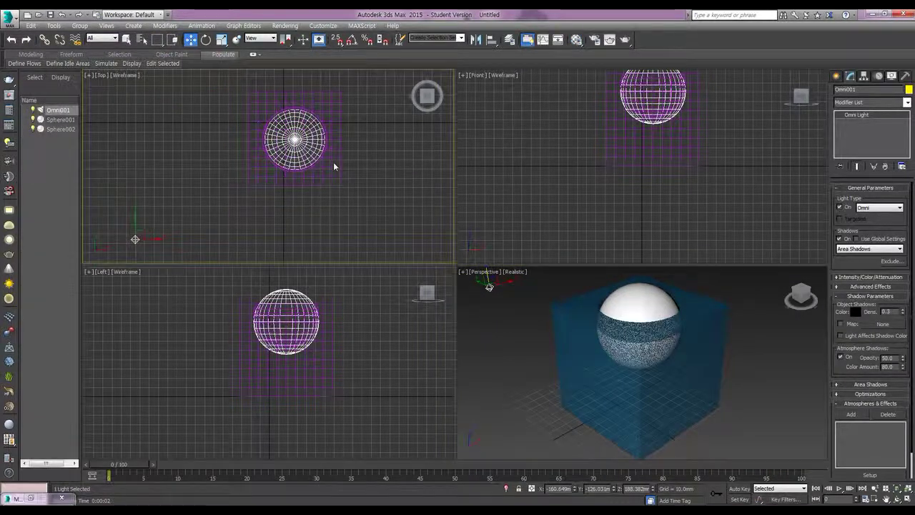
{"action": "middle_click_drag", "start_coordinate": [334, 167], "coordinate": [308, 193]}
{"action": "left_click", "coordinate": [836, 76]}
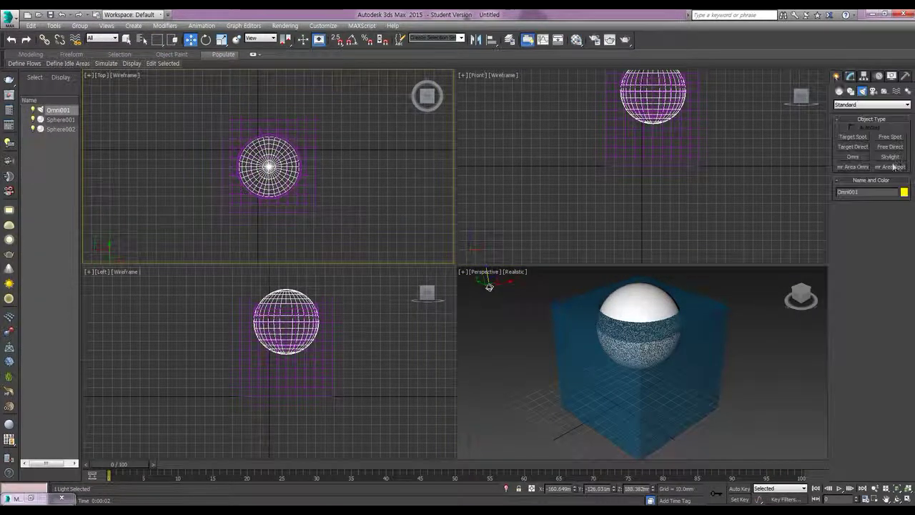
{"action": "left_click", "coordinate": [839, 91]}
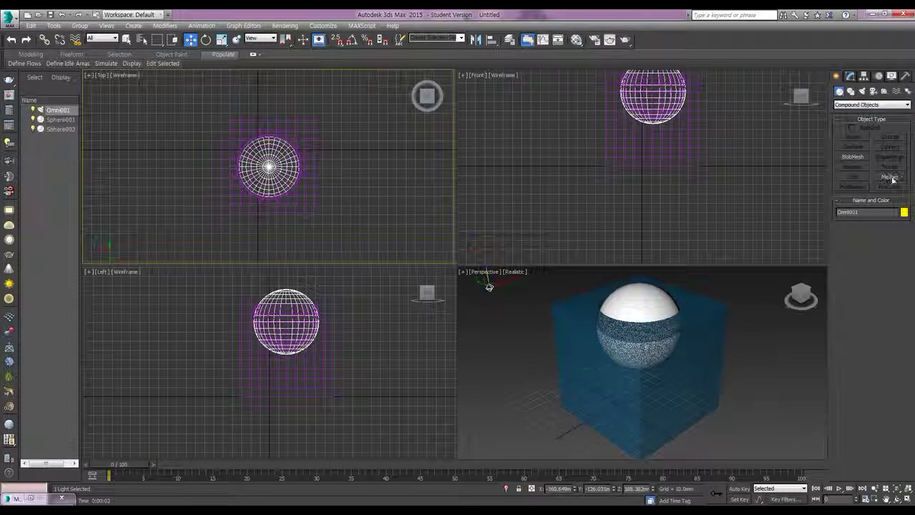
{"action": "left_click", "coordinate": [854, 105]}
{"action": "left_click", "coordinate": [854, 114]}
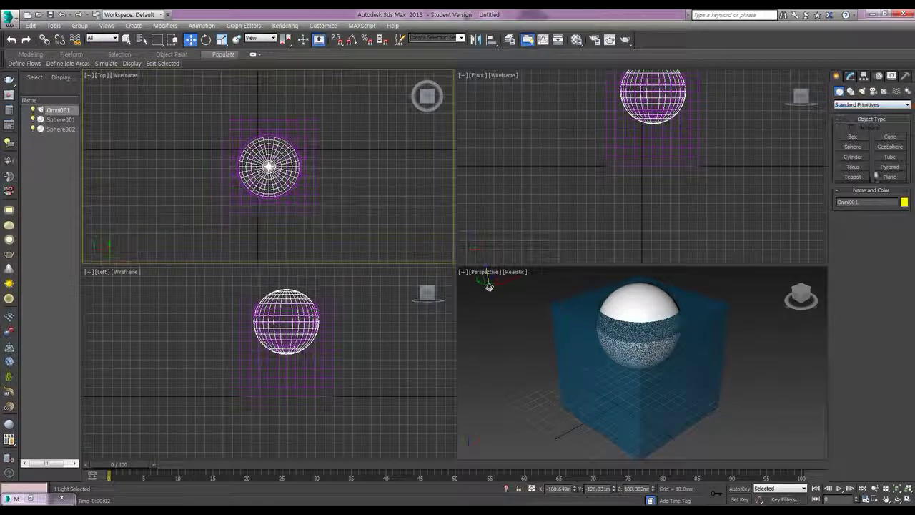
{"action": "left_click", "coordinate": [890, 176]}
{"action": "left_click_drag", "start_coordinate": [269, 170], "coordinate": [144, 57]}
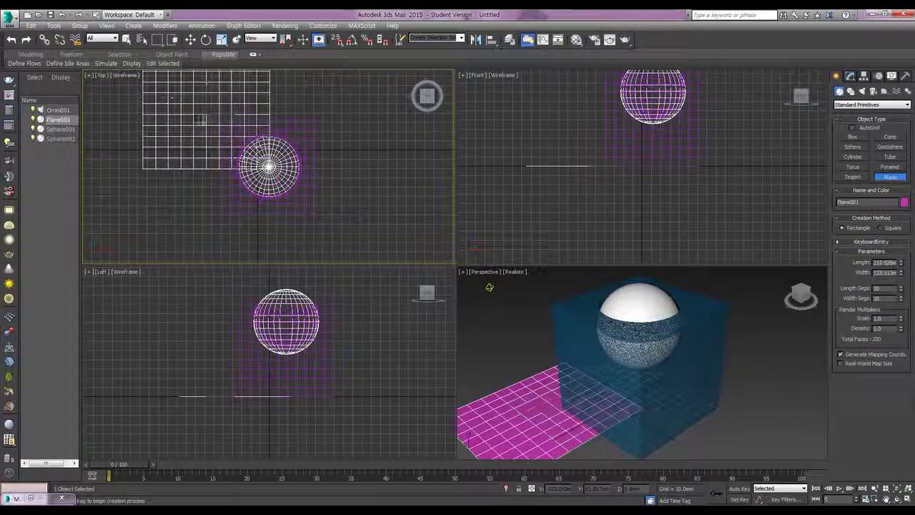
Step: Move the plane under the box and scale it uniformly to about 448%
{"action": "key", "text": "w"}
{"action": "left_click_drag", "start_coordinate": [211, 118], "coordinate": [272, 164]}
{"action": "key", "text": "r"}
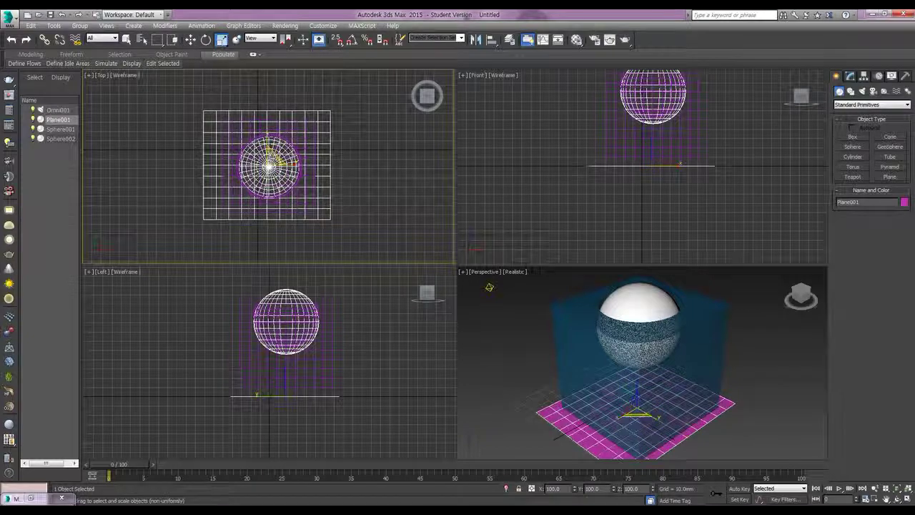
{"action": "left_click_drag", "start_coordinate": [268, 162], "coordinate": [274, 478]}
Step: Align the plane to the box in the Left view, Y position only, current object Maximum to target object Minimum
{"action": "key", "text": "alt+a"}
{"action": "left_click", "coordinate": [306, 373]}
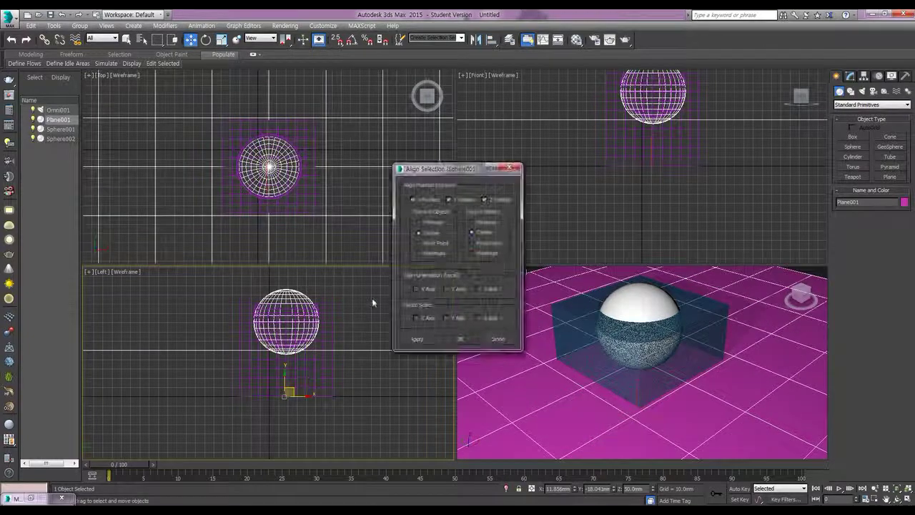
{"action": "left_click", "coordinate": [427, 199]}
{"action": "left_click", "coordinate": [498, 200]}
{"action": "left_click", "coordinate": [473, 221]}
{"action": "left_click", "coordinate": [438, 254]}
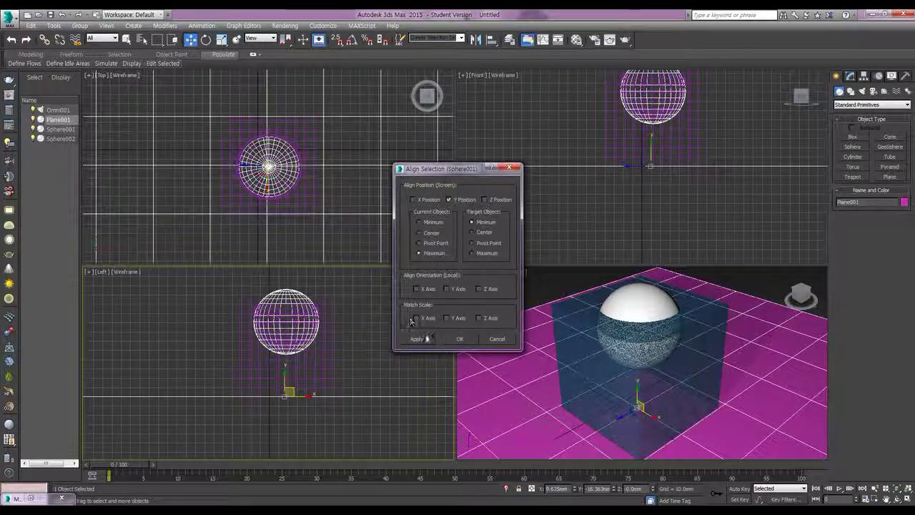
{"action": "left_click", "coordinate": [459, 339]}
Step: Align the plane to the box in the Top view in X and Y position, Center to Center
{"action": "right_click", "coordinate": [294, 229]}
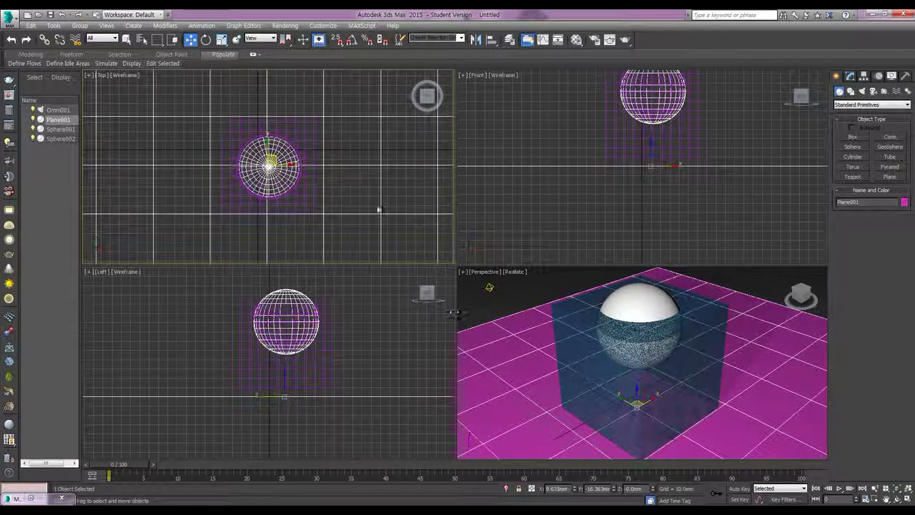
{"action": "left_click", "coordinate": [491, 40]}
{"action": "left_click", "coordinate": [306, 187]}
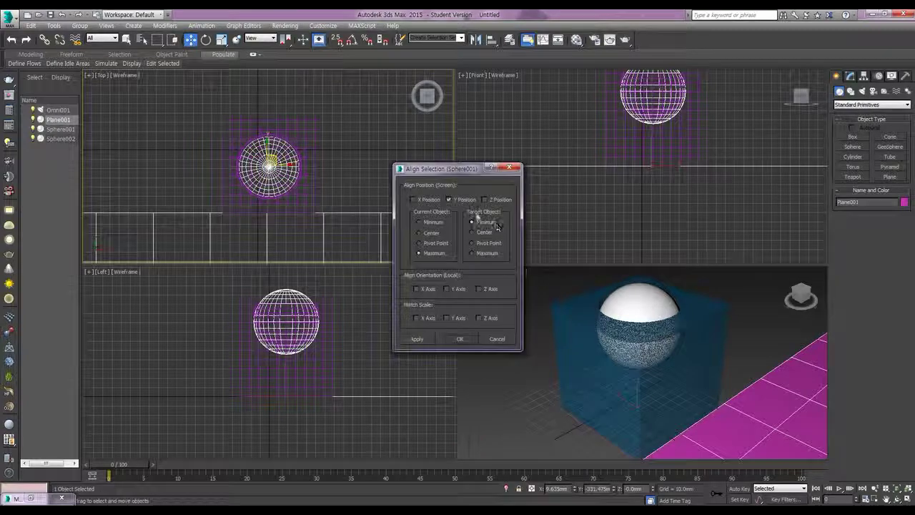
{"action": "left_click", "coordinate": [413, 199]}
{"action": "left_click", "coordinate": [429, 232]}
{"action": "left_click", "coordinate": [483, 234]}
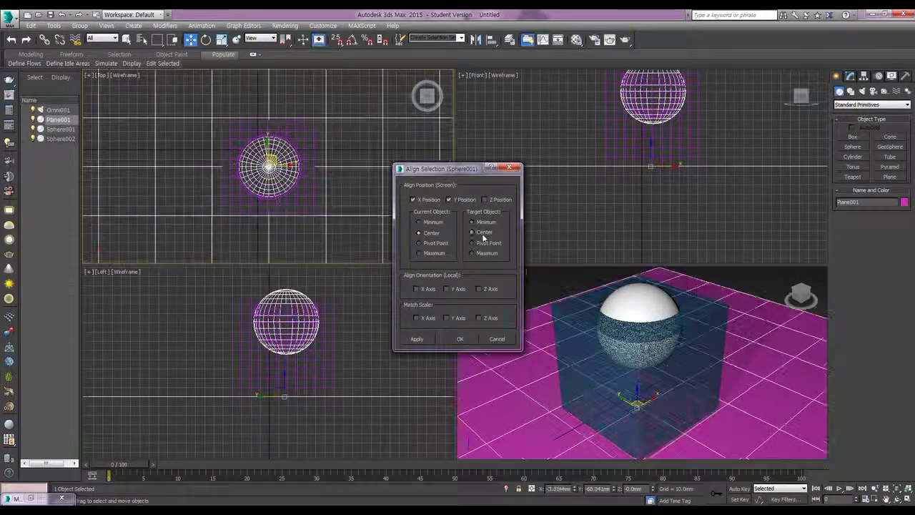
{"action": "left_click", "coordinate": [460, 339]}
{"action": "scroll", "coordinate": [325, 180], "scroll_direction": "down", "scroll_amount": 4}
{"action": "middle_click_drag", "start_coordinate": [376, 213], "coordinate": [360, 214]}
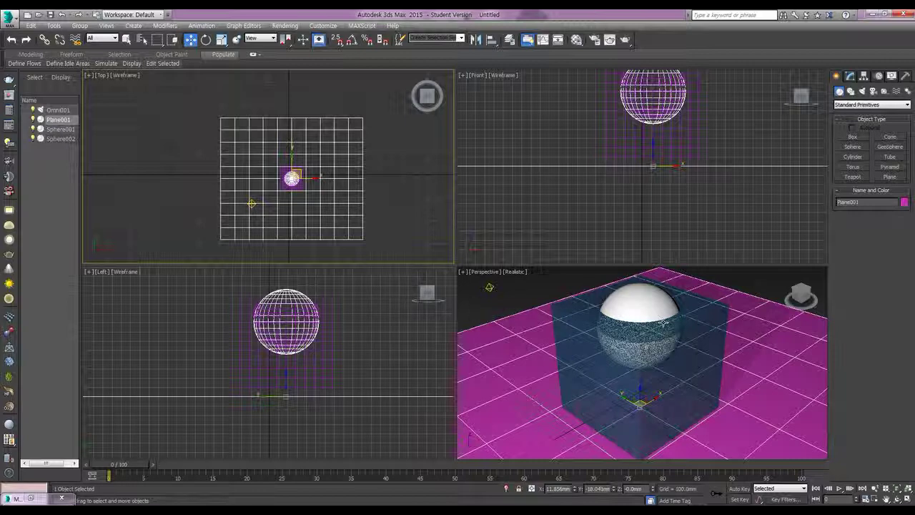
Step: Enlarge the ground plane uniformly to a scale of about 1624%
{"action": "key", "text": "alt+a"}
{"action": "key", "text": "e"}
{"action": "key", "text": "r"}
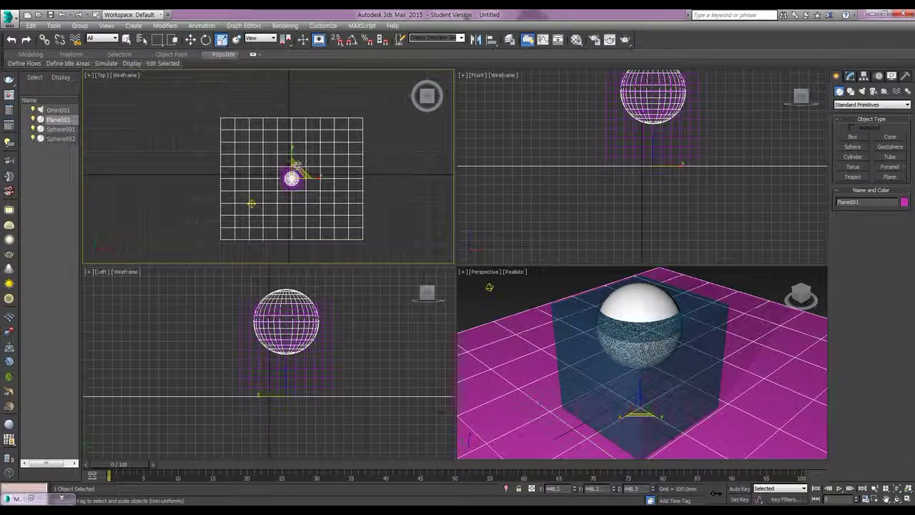
{"action": "left_click_drag", "start_coordinate": [293, 170], "coordinate": [286, 76]}
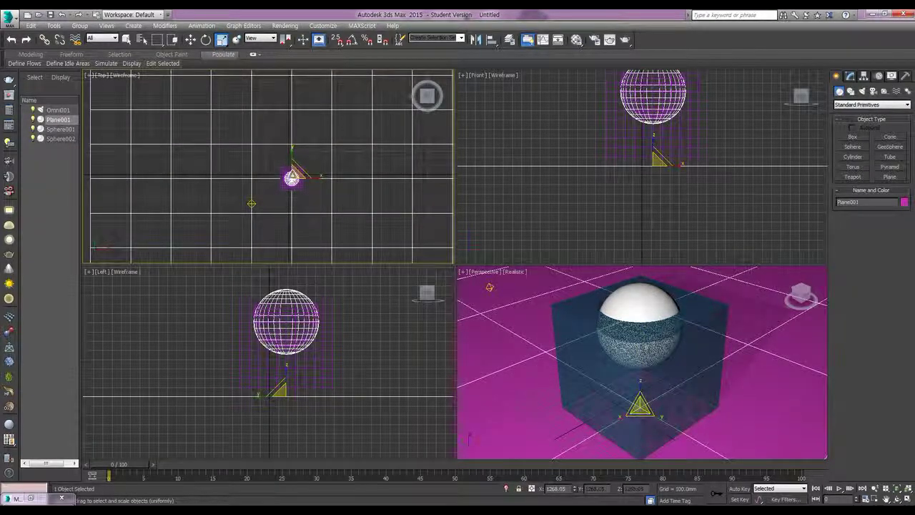
{"action": "left_click_drag", "start_coordinate": [293, 169], "coordinate": [293, 160]}
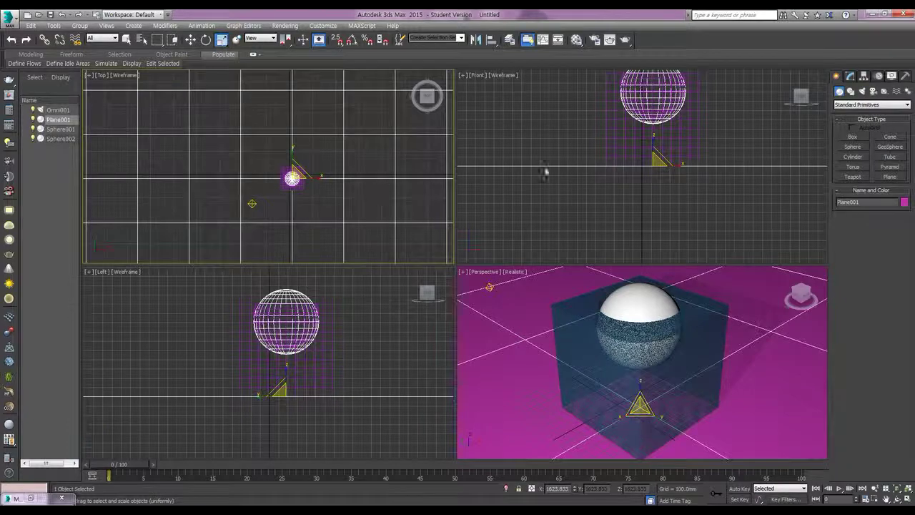
{"action": "scroll", "coordinate": [565, 163], "scroll_direction": "down", "scroll_amount": 5}
{"action": "scroll", "coordinate": [589, 184], "scroll_direction": "down", "scroll_amount": 2}
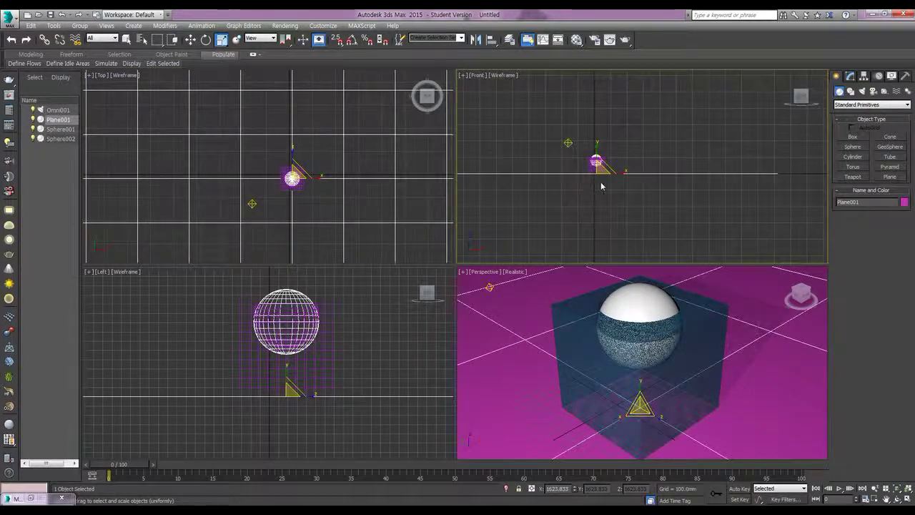
Step: Add a Bend modifier to the plane and enable Limit Effect
{"action": "left_click", "coordinate": [850, 77]}
{"action": "left_click", "coordinate": [868, 102]}
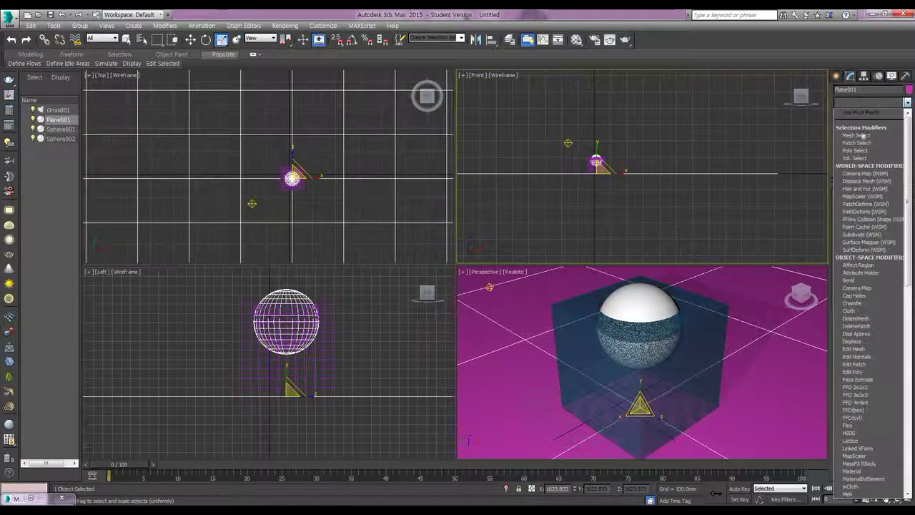
{"action": "scroll", "coordinate": [865, 157], "scroll_direction": "down", "scroll_amount": 2}
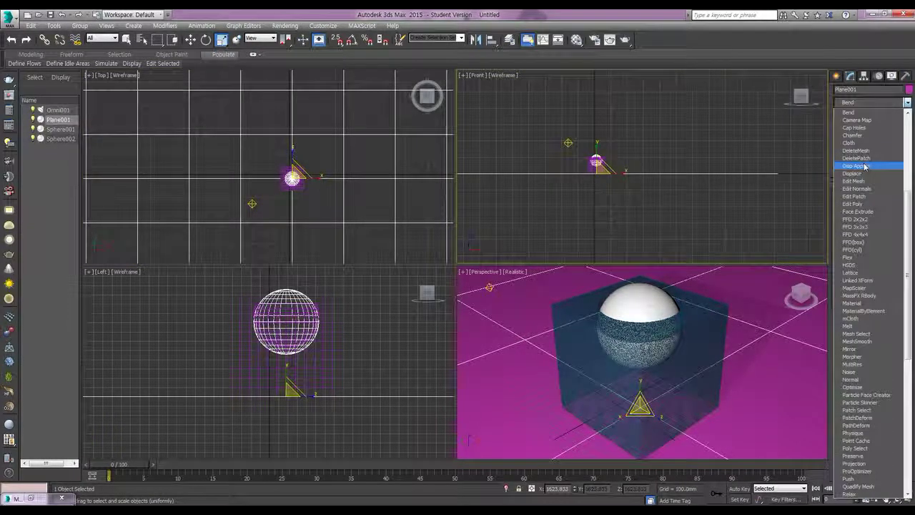
{"action": "left_click", "coordinate": [851, 113]}
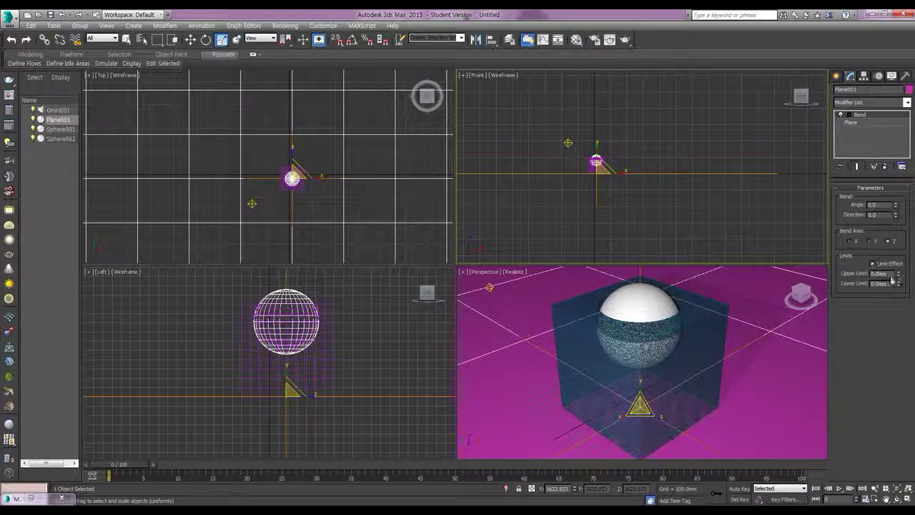
Step: Try a 5 mm upper limit and a bend angle of about 81.5 on the plane, and undo both changes
{"action": "left_click_drag", "start_coordinate": [900, 277], "coordinate": [906, 50]}
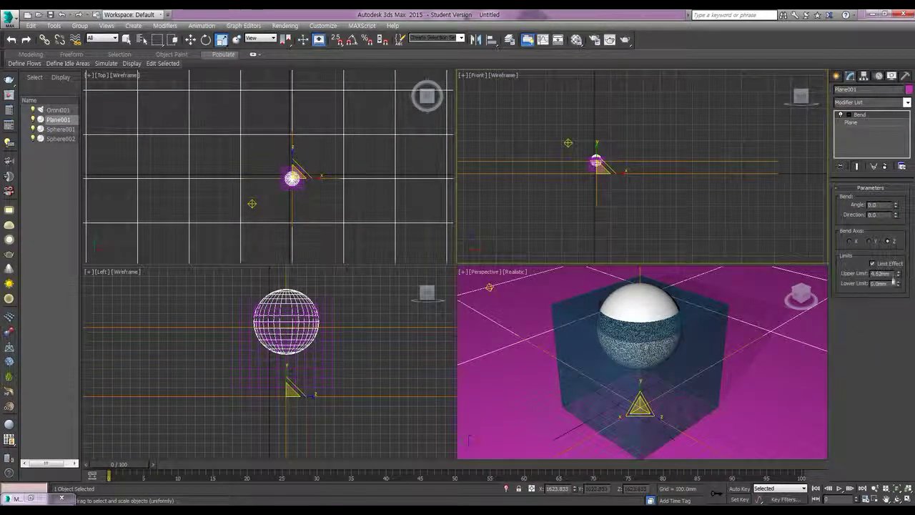
{"action": "type", "text": "5"}
{"action": "key", "text": "Return"}
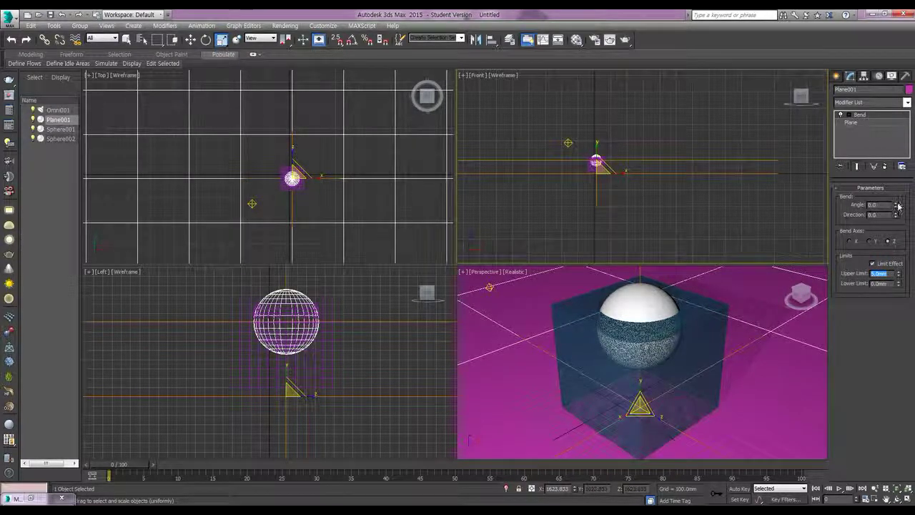
{"action": "left_click_drag", "start_coordinate": [897, 206], "coordinate": [911, 127]}
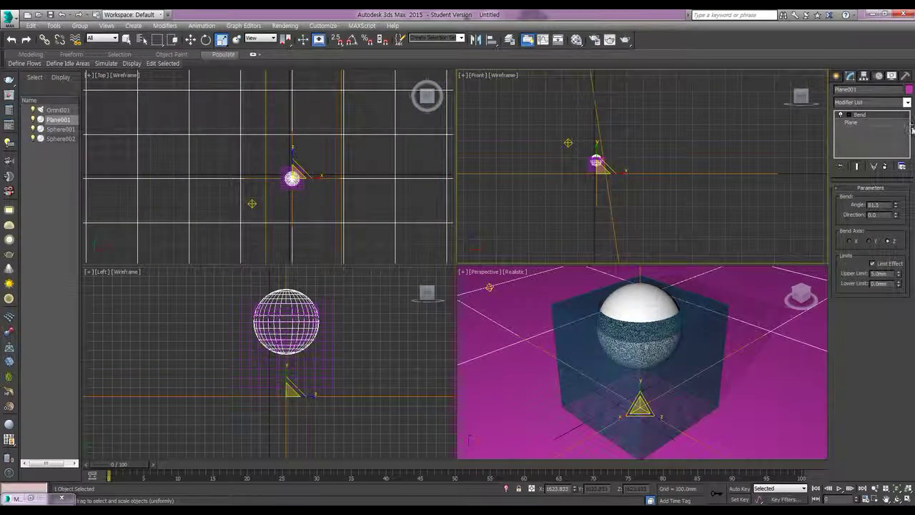
{"action": "key", "text": "ctrl+z"}
{"action": "key", "text": "ctrl+z"}
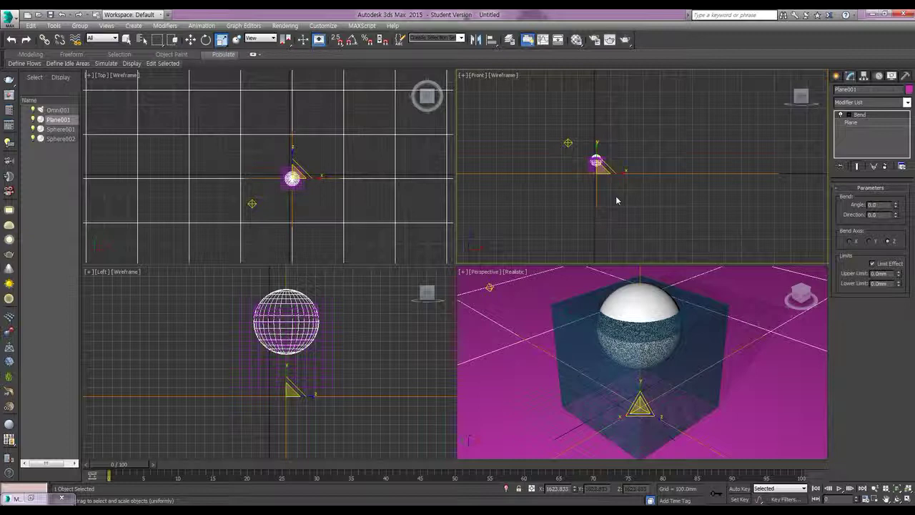
Step: Move the Bend gizmo along X to the plane's far edge in the Front view, at about X 1126 mm
{"action": "key", "text": "w"}
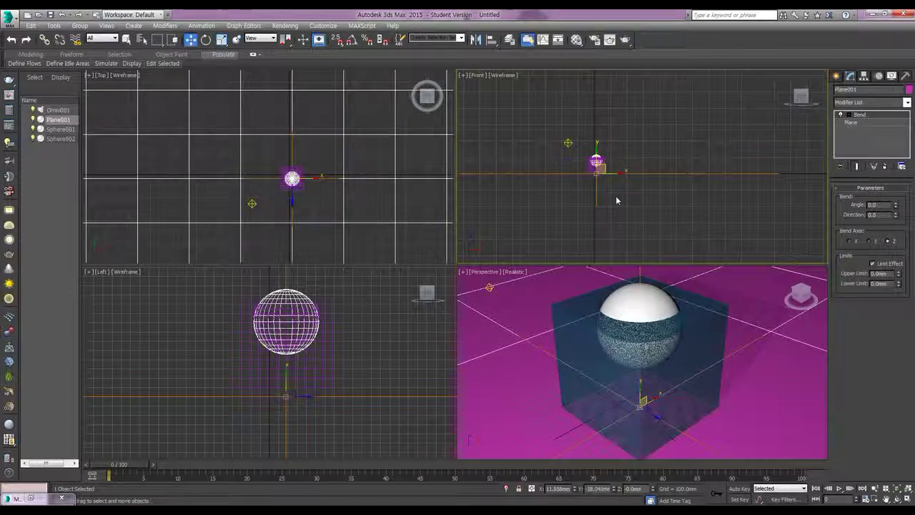
{"action": "left_click", "coordinate": [850, 115]}
{"action": "left_click", "coordinate": [865, 122]}
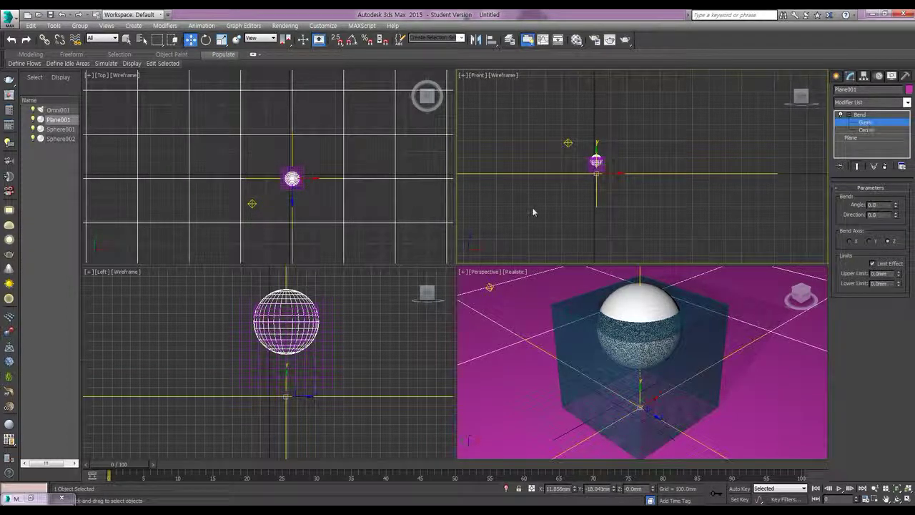
{"action": "left_click_drag", "start_coordinate": [614, 173], "coordinate": [796, 180]}
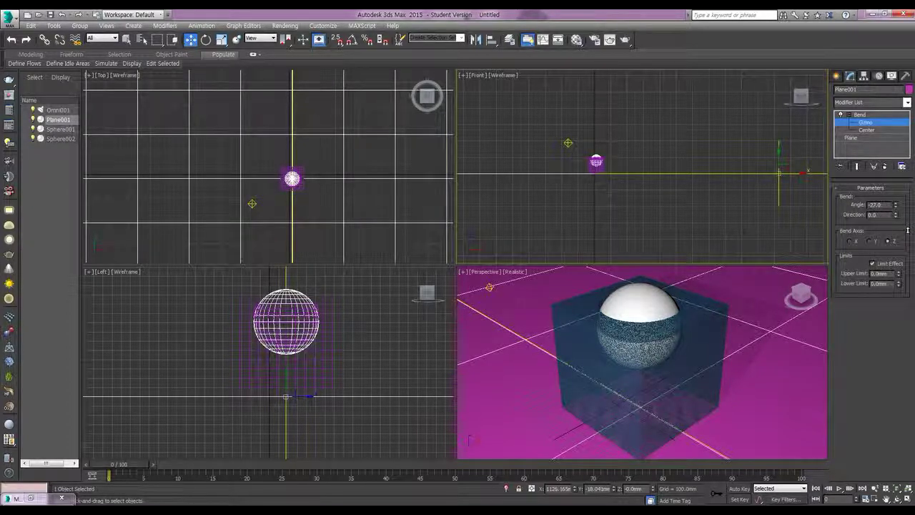
Step: Set the bend axis to X, trying an angle of about -21
{"action": "left_click", "coordinate": [860, 116]}
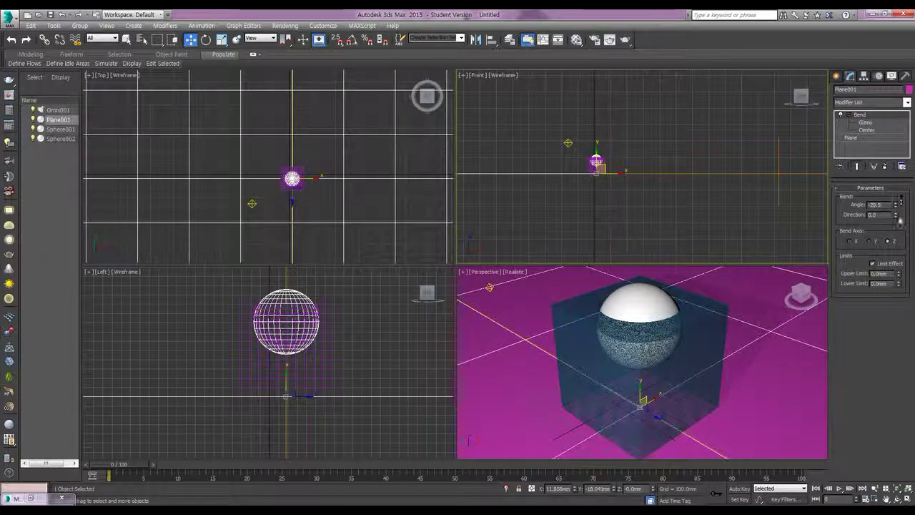
{"action": "left_click", "coordinate": [870, 241]}
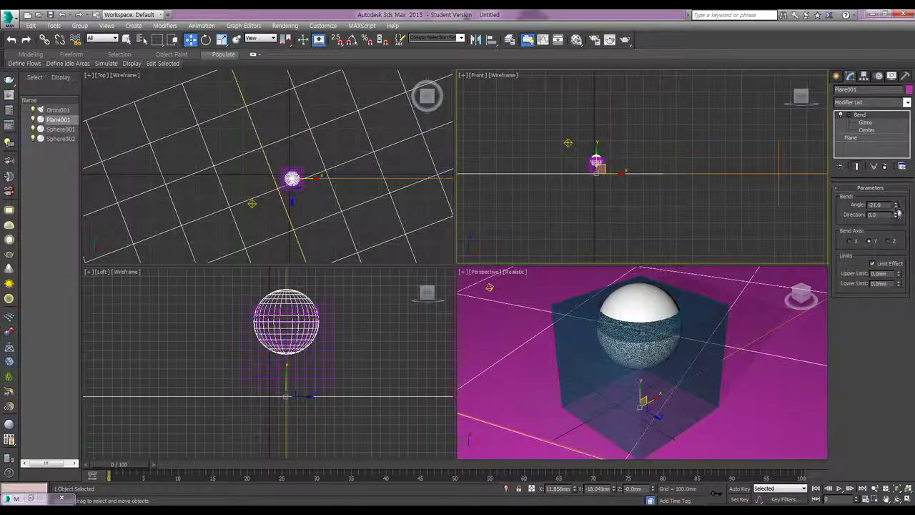
{"action": "left_click", "coordinate": [850, 241]}
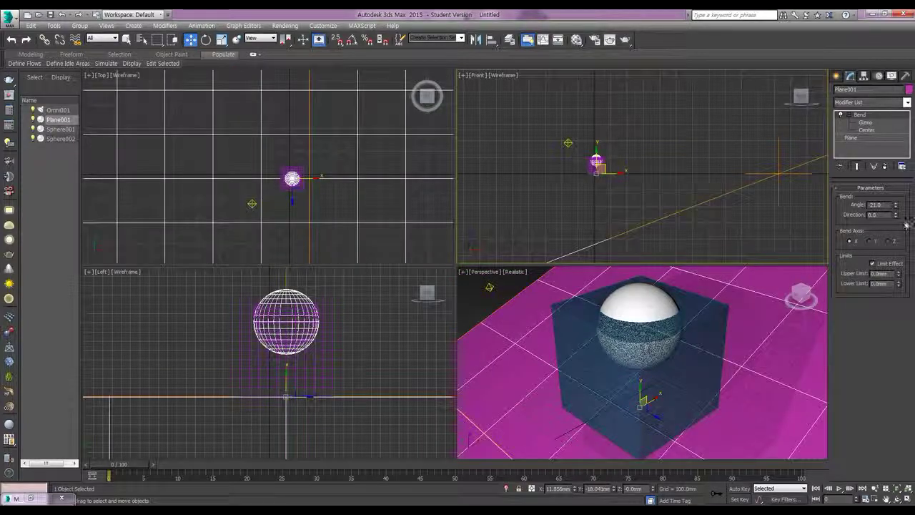
Step: Reset the bend angle to 0, and set the upper limit to about 3.06 mm and the angle to -91
{"action": "scroll", "coordinate": [684, 167], "scroll_direction": "down", "scroll_amount": 5}
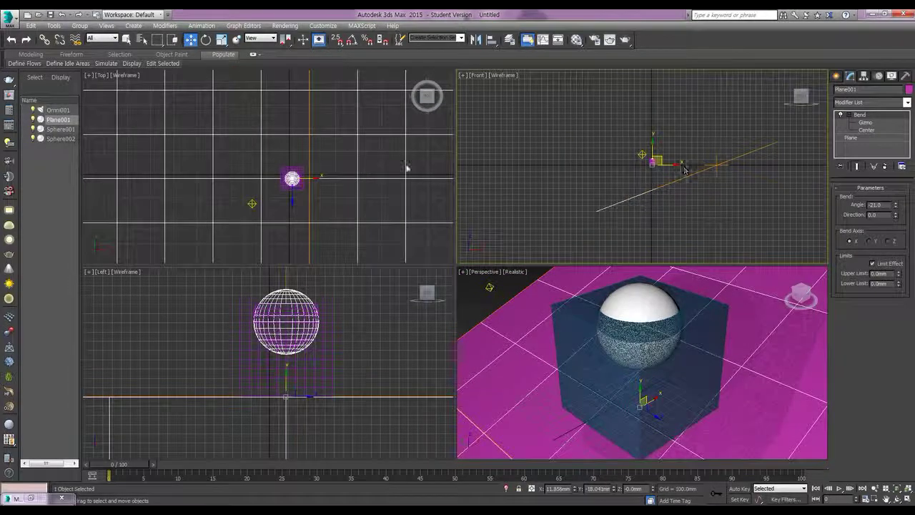
{"action": "scroll", "coordinate": [305, 168], "scroll_direction": "up", "scroll_amount": 8}
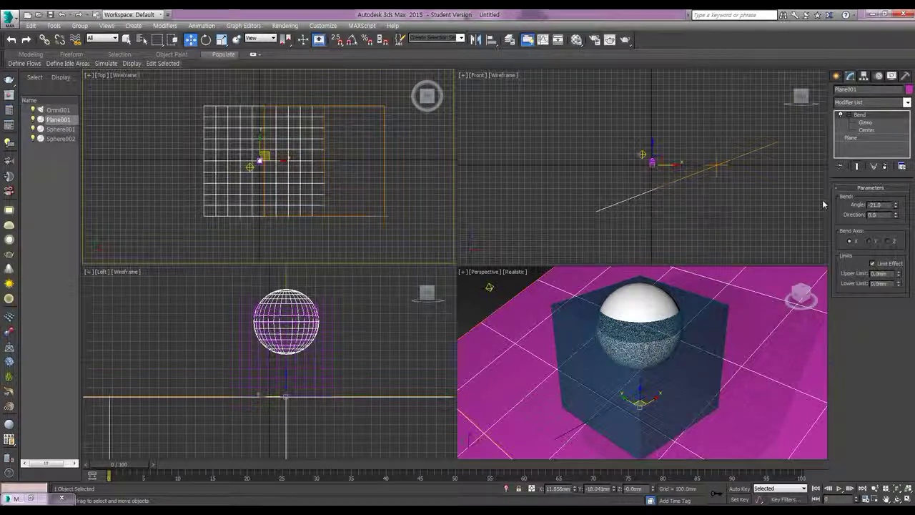
{"action": "mouse_move", "coordinate": [896, 206]}
{"action": "left_mouse_down"}
{"action": "mouse_move", "coordinate": [896, 216]}
{"action": "mouse_move", "coordinate": [897, 207]}
{"action": "left_mouse_up"}
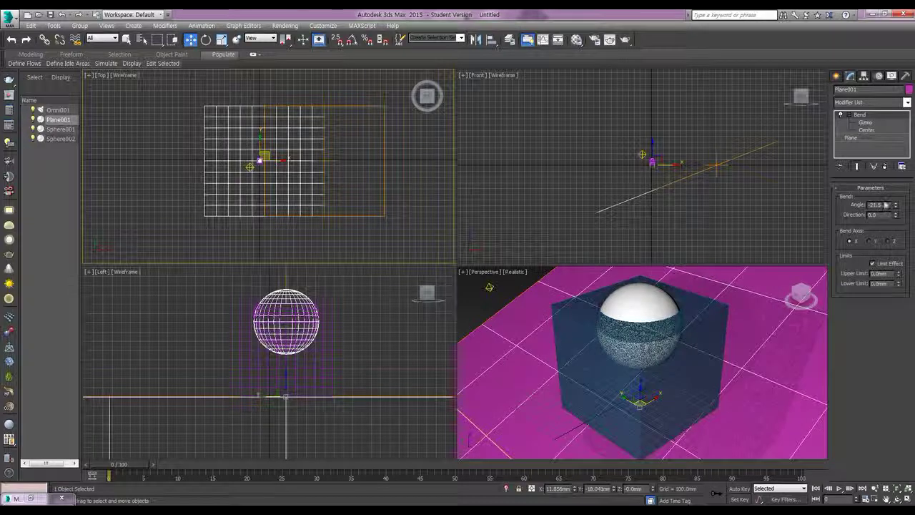
{"action": "double_click", "coordinate": [878, 205]}
{"action": "type", "text": "0"}
{"action": "key", "text": "Return"}
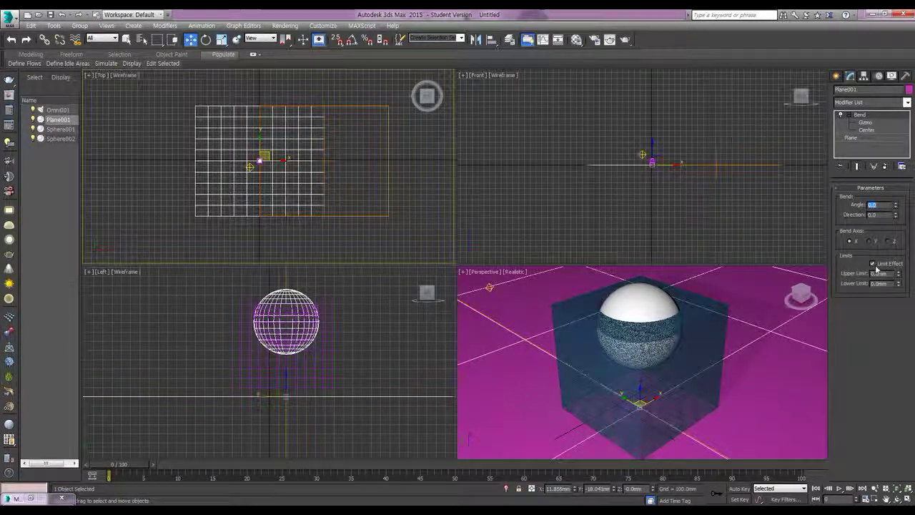
{"action": "left_click_drag", "start_coordinate": [898, 274], "coordinate": [909, 141]}
{"action": "left_click_drag", "start_coordinate": [895, 205], "coordinate": [901, 292]}
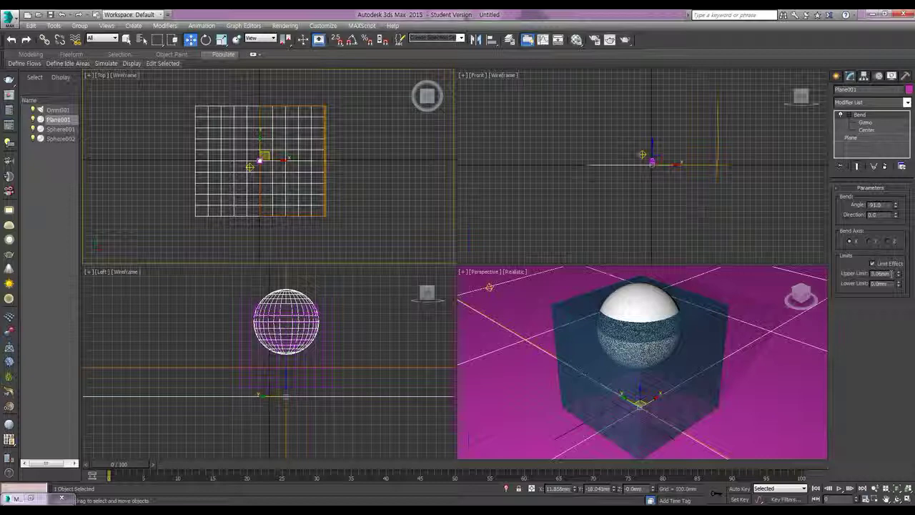
Step: Move the Bend gizmo along X toward the box by about 834 mm in the Front view
{"action": "left_click", "coordinate": [864, 122]}
{"action": "left_click_drag", "start_coordinate": [740, 166], "coordinate": [688, 165]}
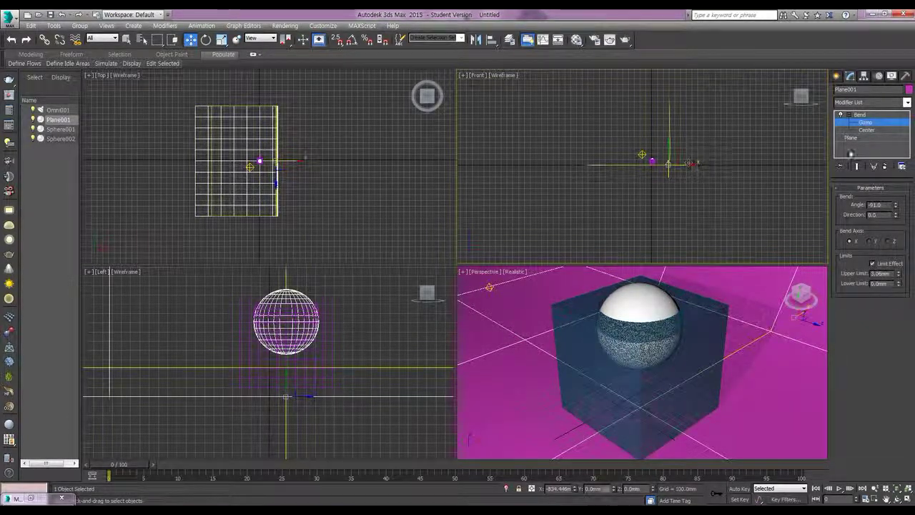
Step: Set the plane's bend direction to 0 and its bend angle to -90
{"action": "left_click_drag", "start_coordinate": [898, 217], "coordinate": [895, 210]}
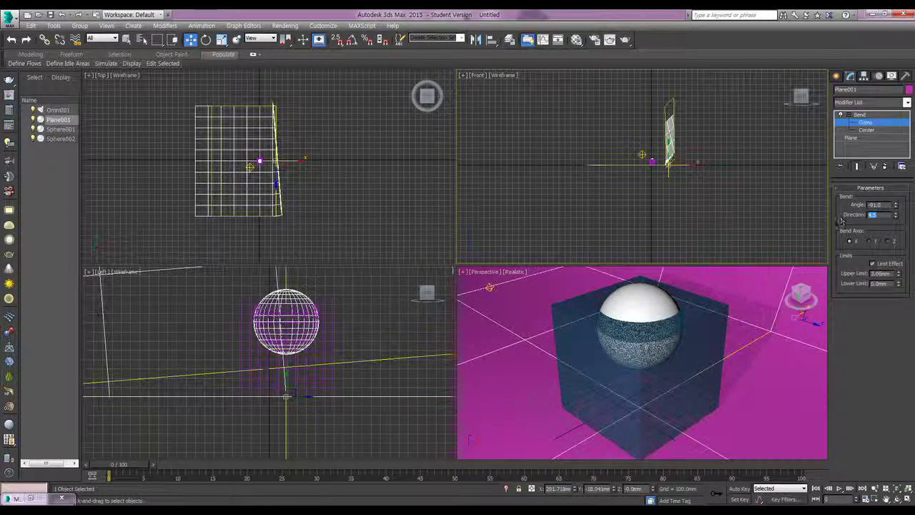
{"action": "type", "text": "0"}
{"action": "key", "text": "Return"}
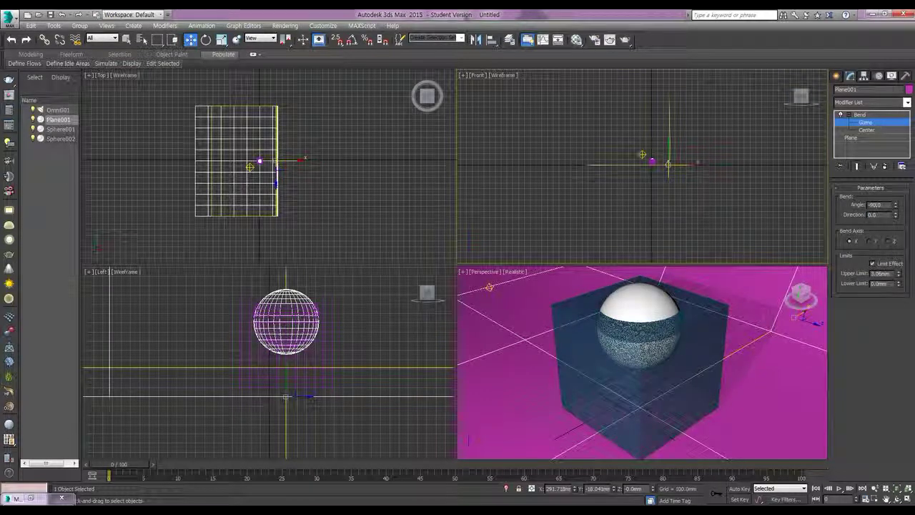
{"action": "key", "text": "Return"}
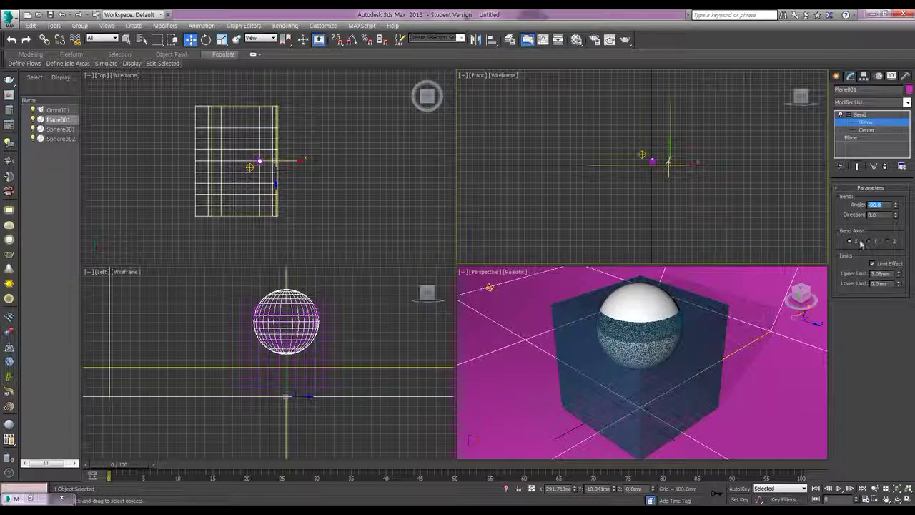
Step: Set the bend's upper limit to 5 mm
{"action": "left_click_drag", "start_coordinate": [900, 275], "coordinate": [911, 238]}
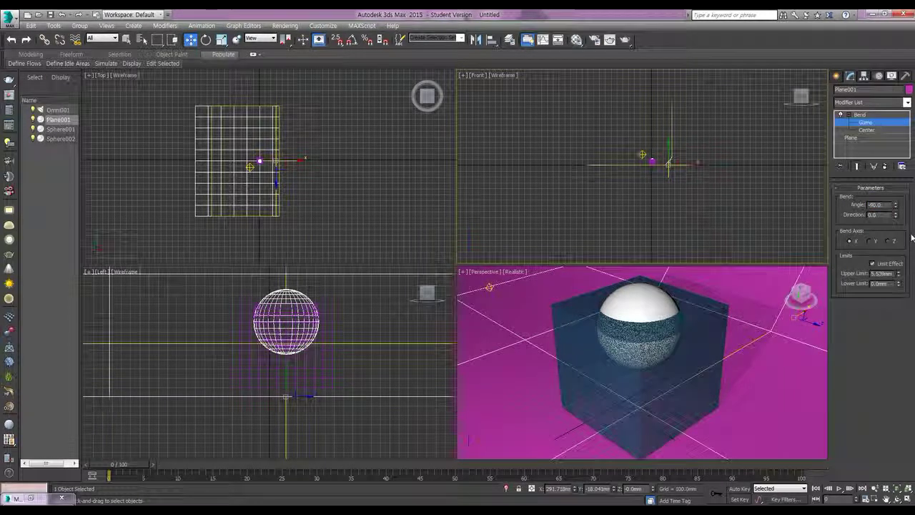
{"action": "mouse_move", "coordinate": [899, 276]}
{"action": "left_mouse_down"}
{"action": "mouse_move", "coordinate": [901, 208]}
{"action": "mouse_move", "coordinate": [890, 332]}
{"action": "mouse_move", "coordinate": [897, 274]}
{"action": "left_mouse_up"}
{"action": "type", "text": "5"}
{"action": "key", "text": "Return"}
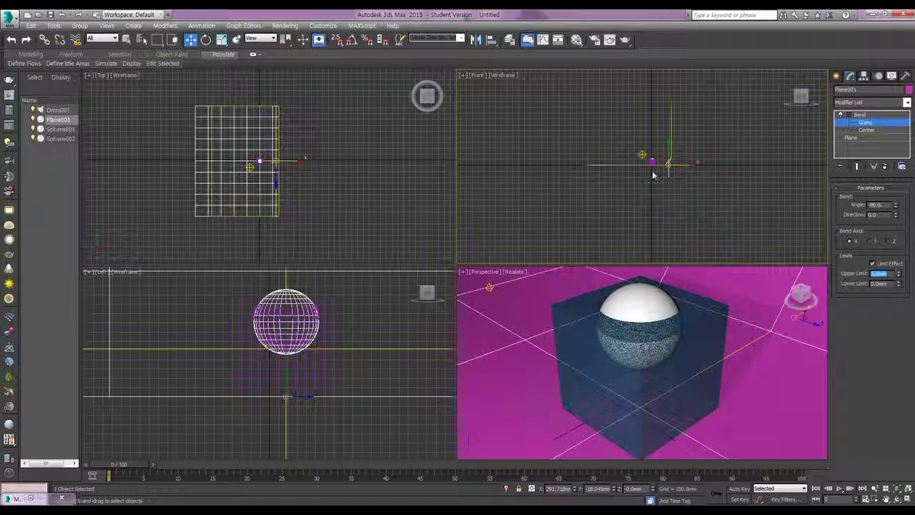
Step: Move the Bend gizmo along X away from the box to about X 316 mm in the Front view
{"action": "middle_click_drag", "start_coordinate": [717, 326], "coordinate": [649, 379]}
{"action": "scroll", "coordinate": [636, 336], "scroll_direction": "down", "scroll_amount": 3}
{"action": "right_click", "coordinate": [685, 171]}
{"action": "left_click_drag", "start_coordinate": [685, 164], "coordinate": [747, 167]}
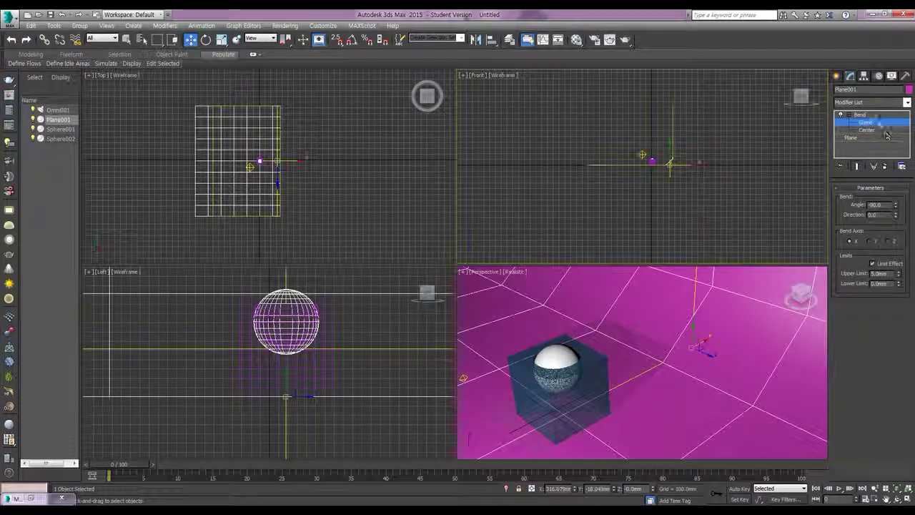
Step: Add a TurboSmooth modifier above the plane's Bend and set its iterations to 2
{"action": "left_click", "coordinate": [859, 114]}
{"action": "left_click", "coordinate": [865, 102]}
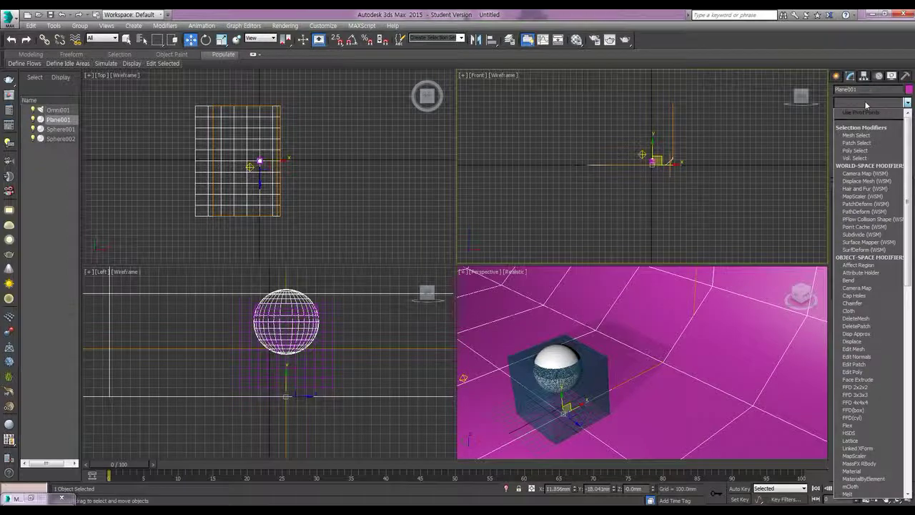
{"action": "scroll", "coordinate": [867, 164], "scroll_direction": "down", "scroll_amount": 15}
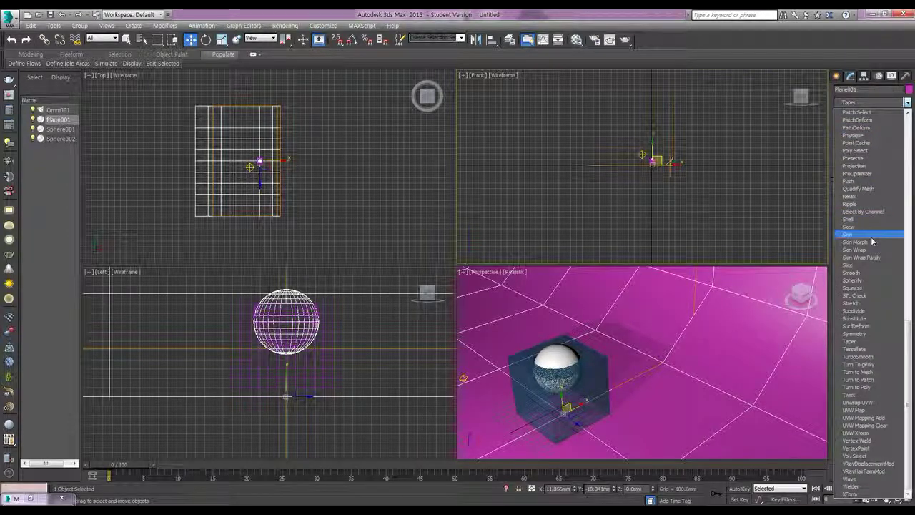
{"action": "key", "text": "t"}
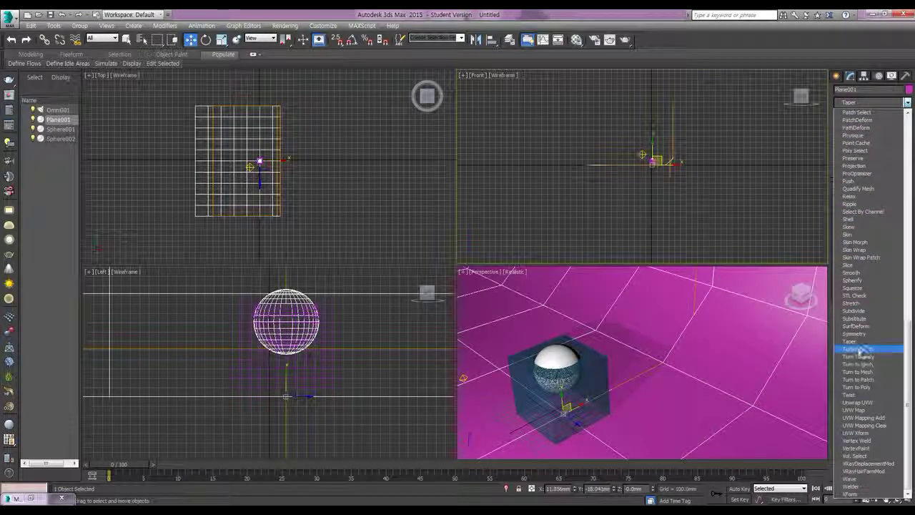
{"action": "left_click", "coordinate": [860, 356]}
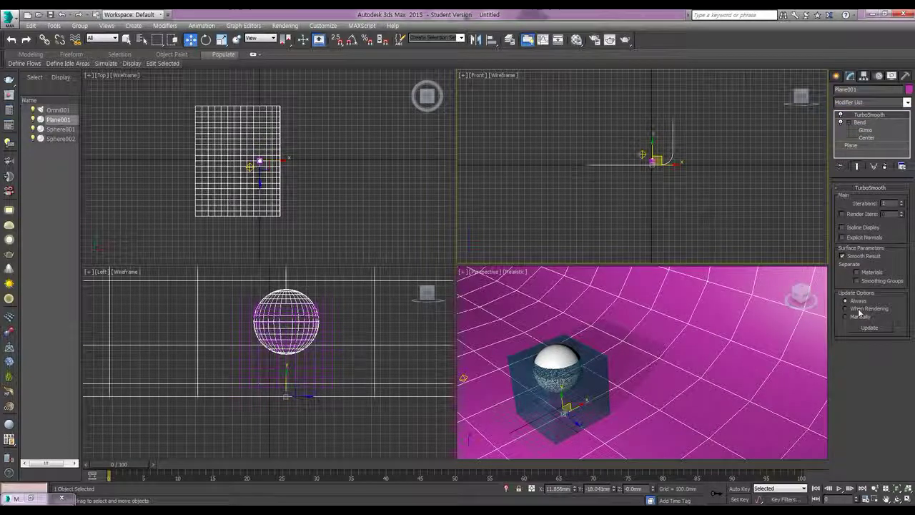
{"action": "left_click", "coordinate": [902, 201]}
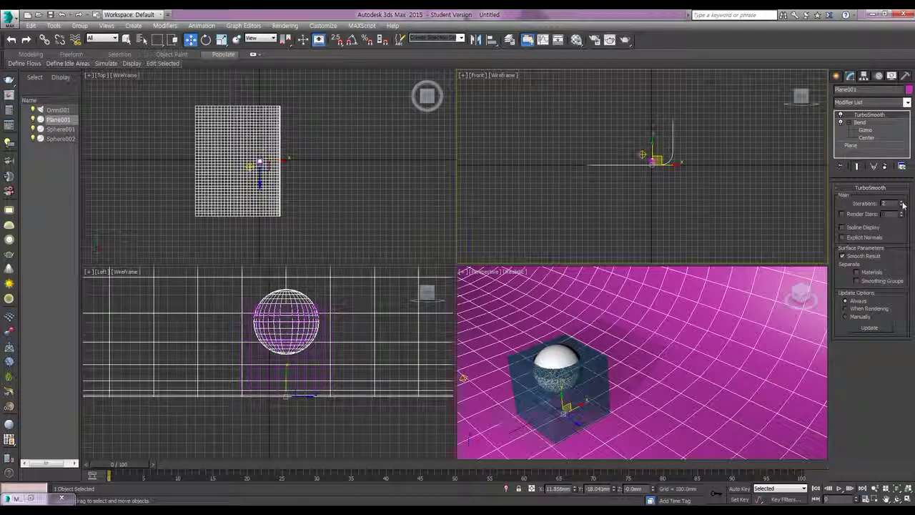
Step: Move the plane along X to about -29 mm in the Top view
{"action": "middle_click_drag", "start_coordinate": [672, 357], "coordinate": [712, 337]}
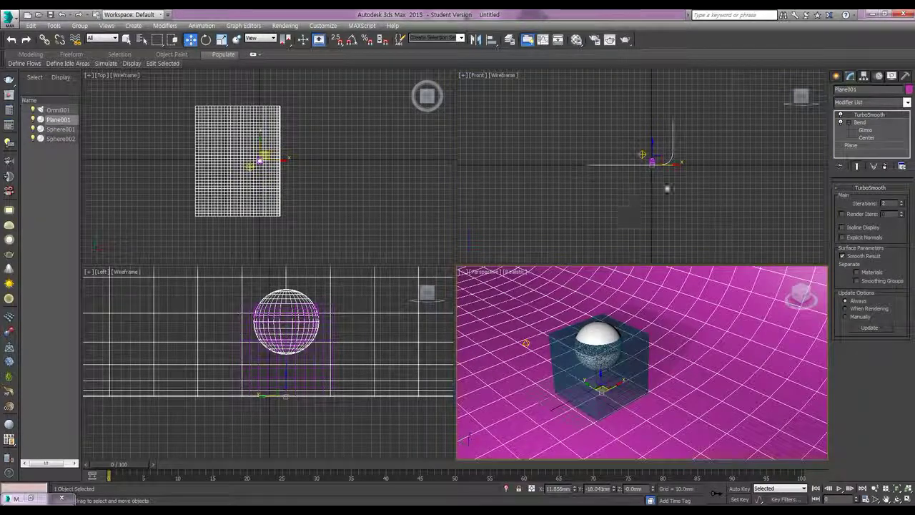
{"action": "left_click", "coordinate": [248, 193]}
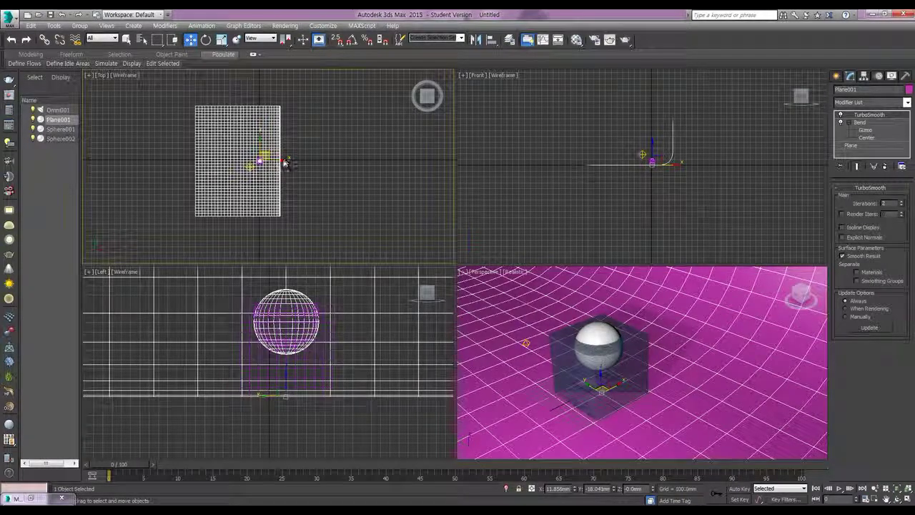
{"action": "left_click_drag", "start_coordinate": [282, 158], "coordinate": [279, 160]}
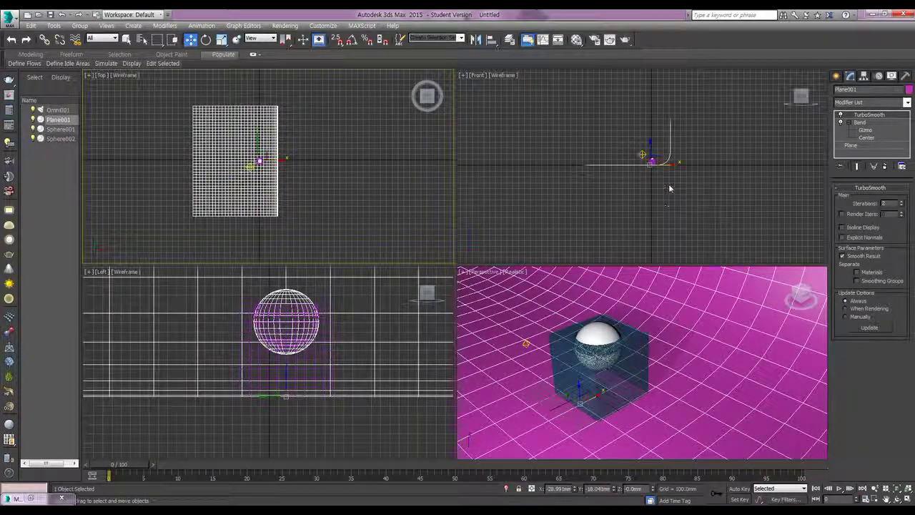
Step: Select the cube and assign a Noise map to the bump slot of its blue V-Ray material
{"action": "left_click", "coordinate": [628, 377]}
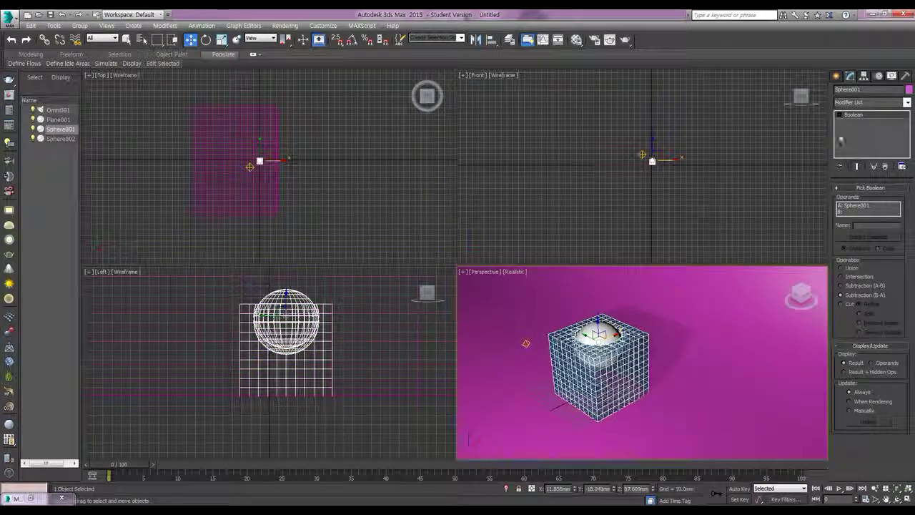
{"action": "left_click", "coordinate": [854, 104]}
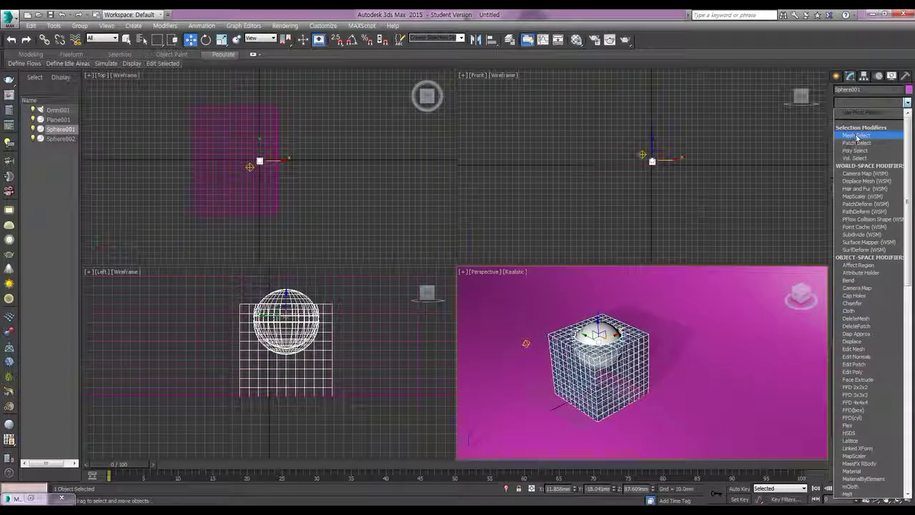
{"action": "left_click", "coordinate": [857, 115]}
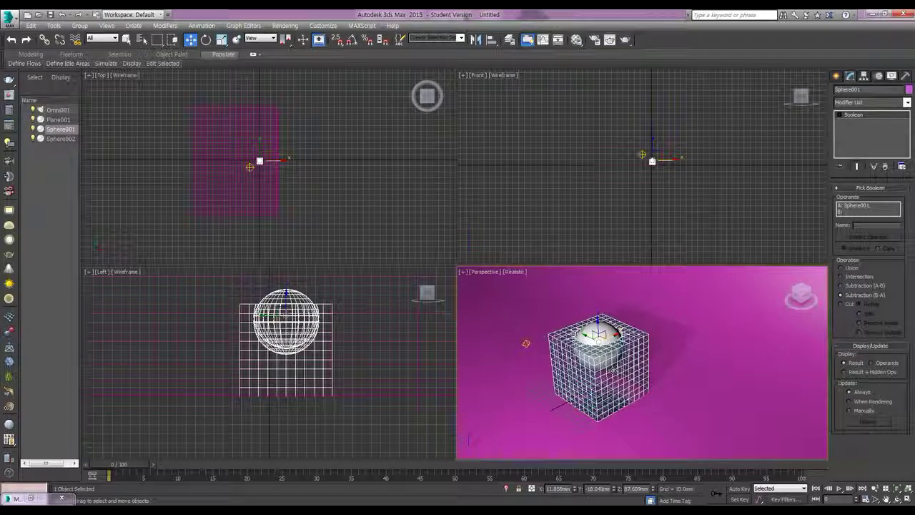
{"action": "key", "text": "m"}
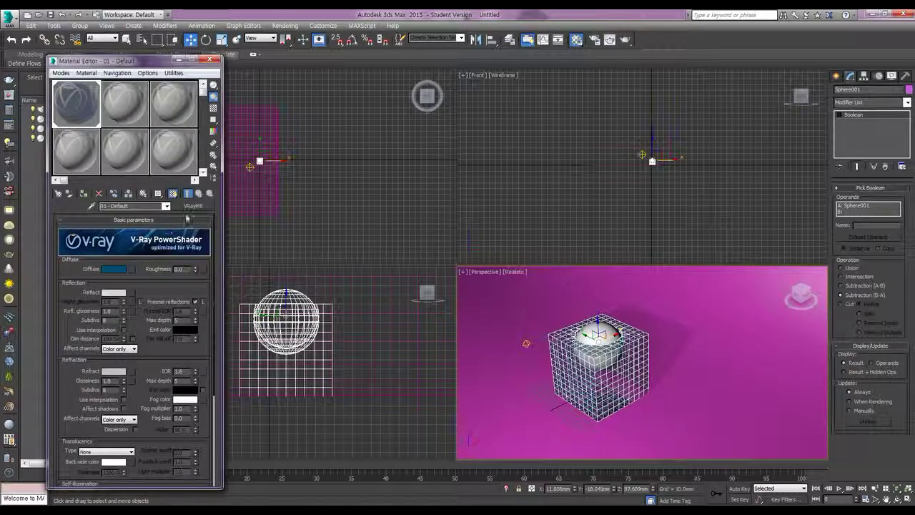
{"action": "left_click", "coordinate": [153, 219]}
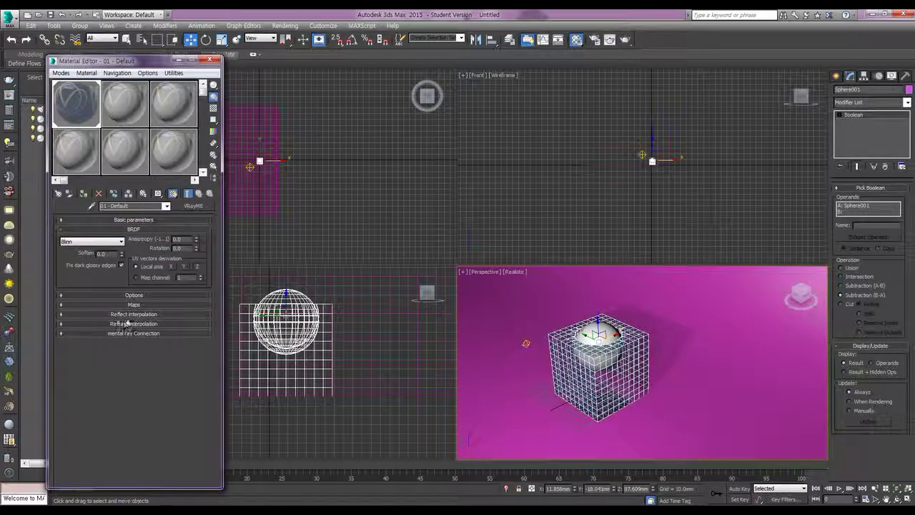
{"action": "left_click", "coordinate": [140, 305]}
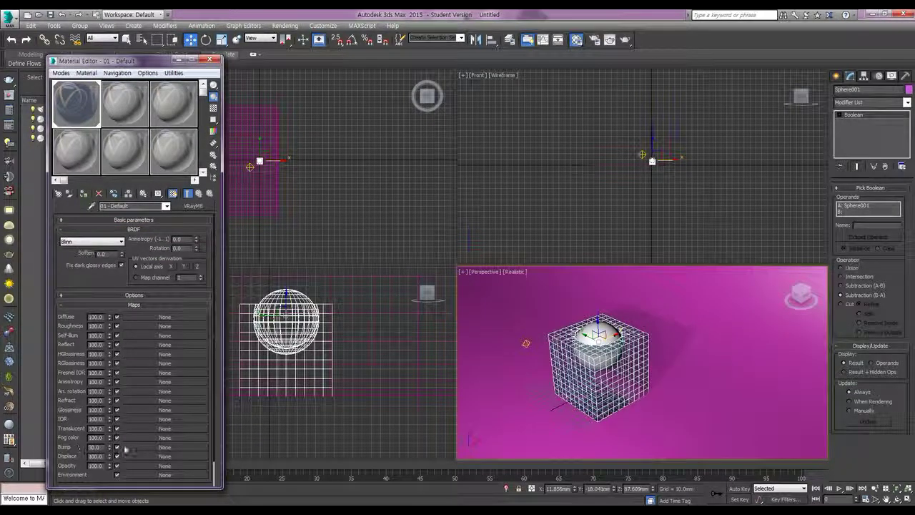
{"action": "left_click", "coordinate": [165, 447]}
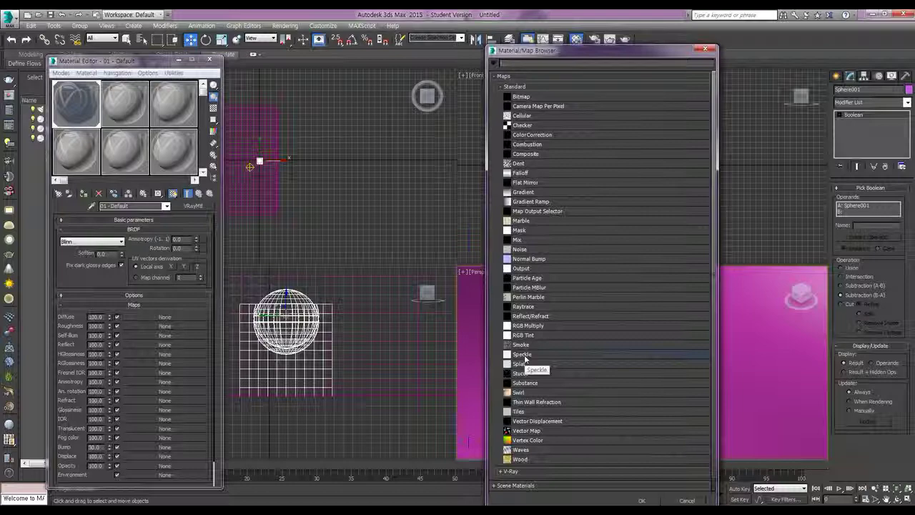
{"action": "double_click", "coordinate": [520, 248]}
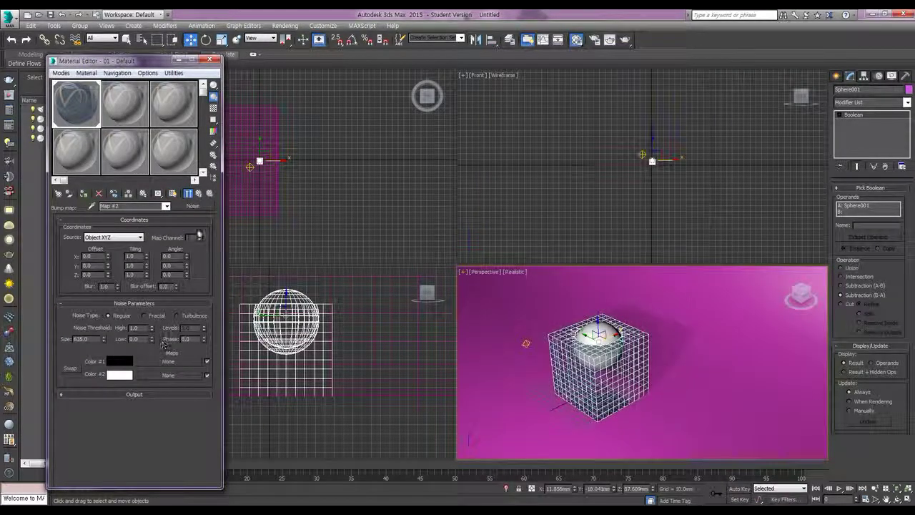
{"action": "left_click", "coordinate": [173, 193]}
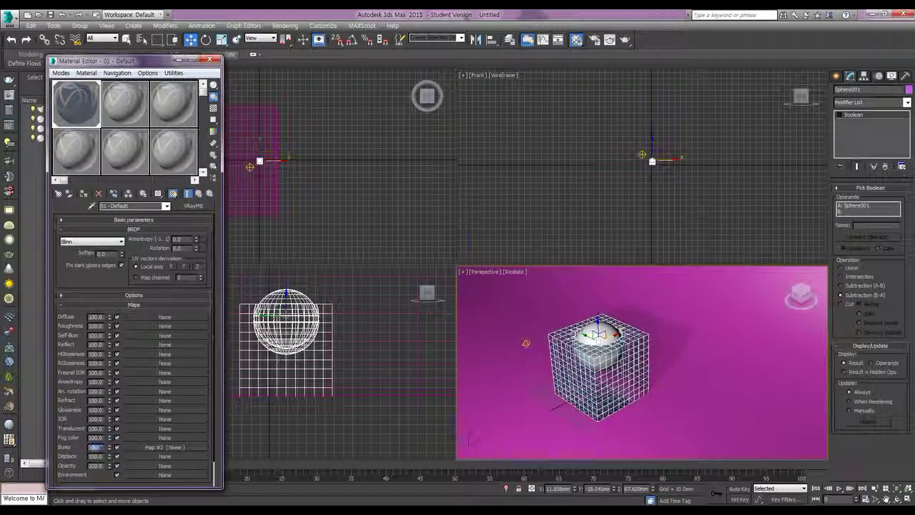
Step: Enlarge the material's sample preview, try a bump amount of 200, and set it to 150
{"action": "double_click", "coordinate": [63, 109]}
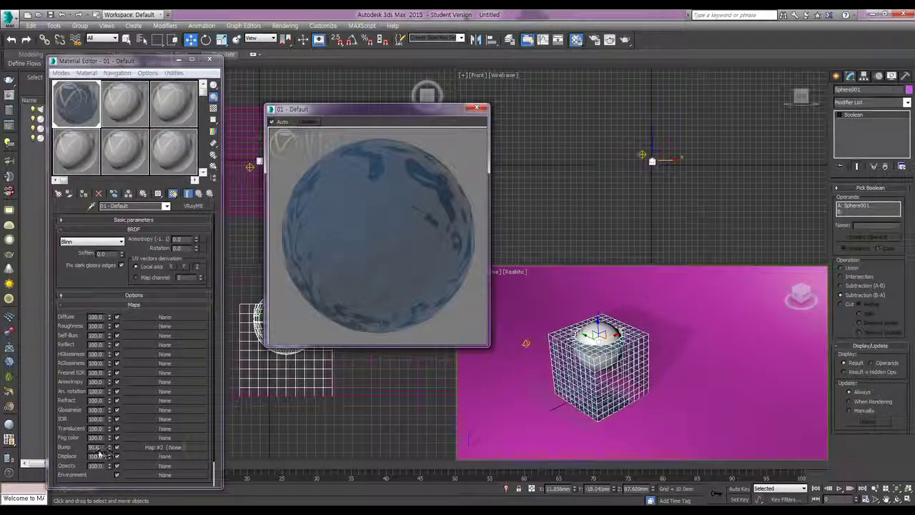
{"action": "left_click_drag", "start_coordinate": [102, 448], "coordinate": [76, 445]}
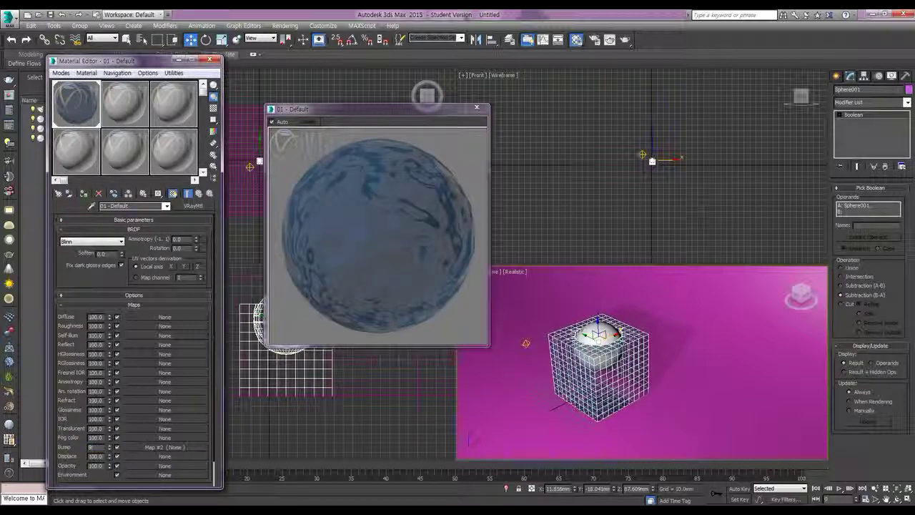
{"action": "key", "text": "Return"}
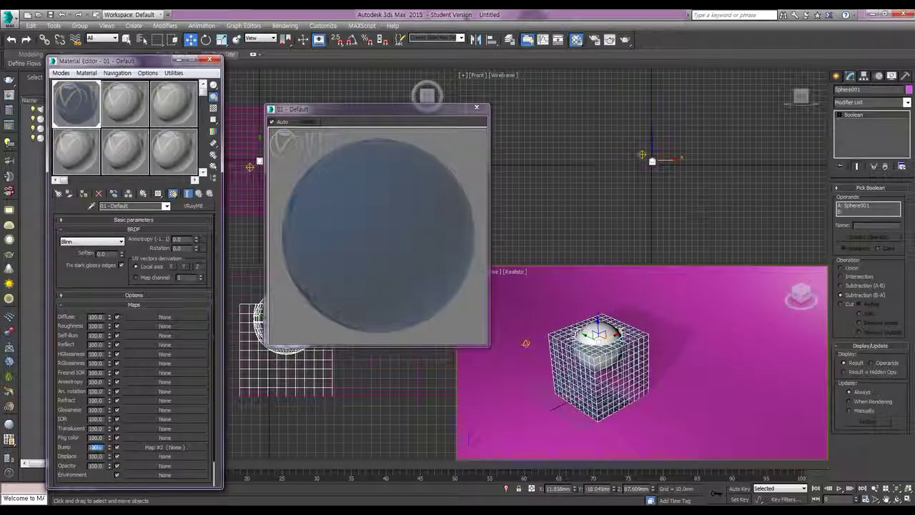
{"action": "type", "text": "200"}
{"action": "key", "text": "Return"}
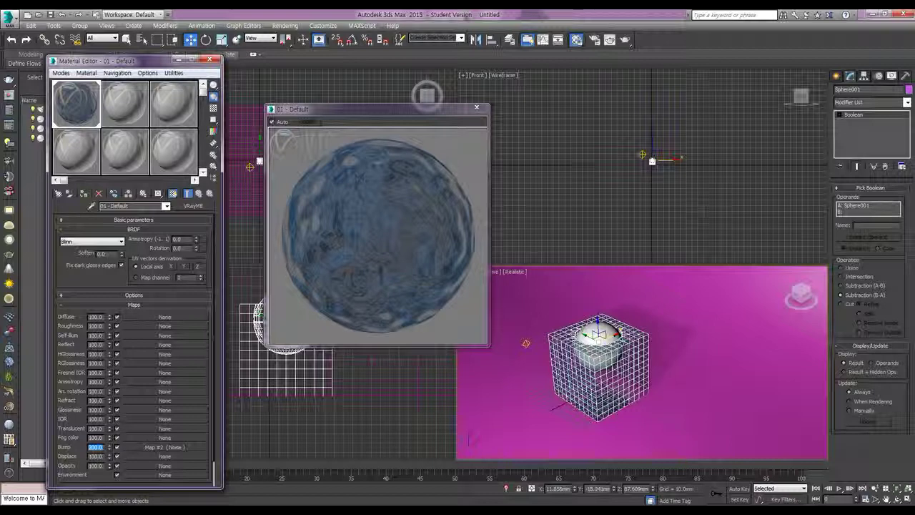
{"action": "type", "text": "150"}
{"action": "key", "text": "Return"}
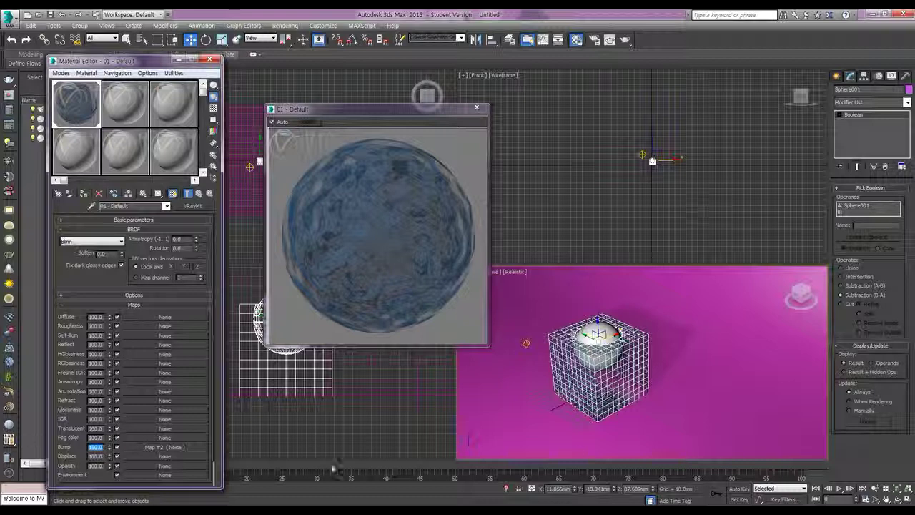
Step: Render a close-up of the cube in the Perspective view, and minimize the frame buffer and V-Ray messages windows
{"action": "left_click", "coordinate": [576, 393]}
{"action": "scroll", "coordinate": [636, 379], "scroll_direction": "up", "scroll_amount": 8}
{"action": "middle_click_drag", "start_coordinate": [642, 380], "coordinate": [658, 382]}
{"action": "left_click", "coordinate": [610, 40]}
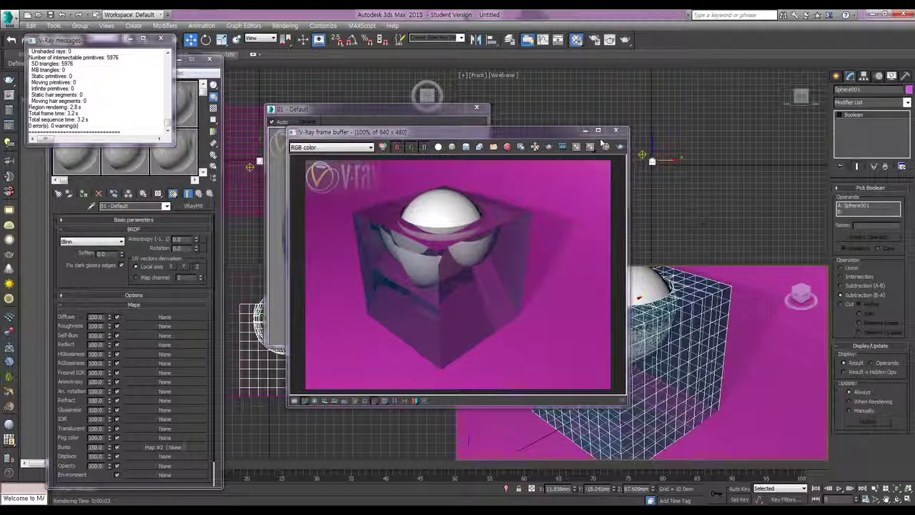
{"action": "left_click", "coordinate": [583, 131]}
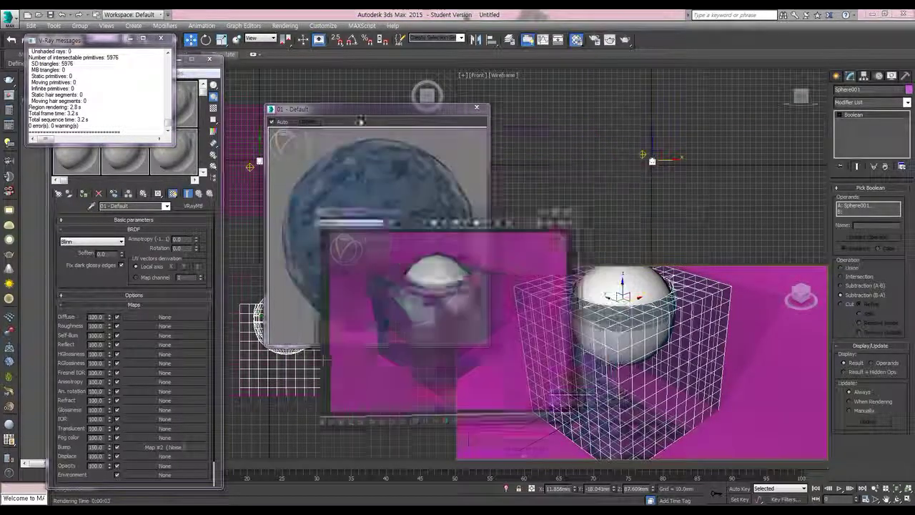
{"action": "left_click", "coordinate": [129, 38]}
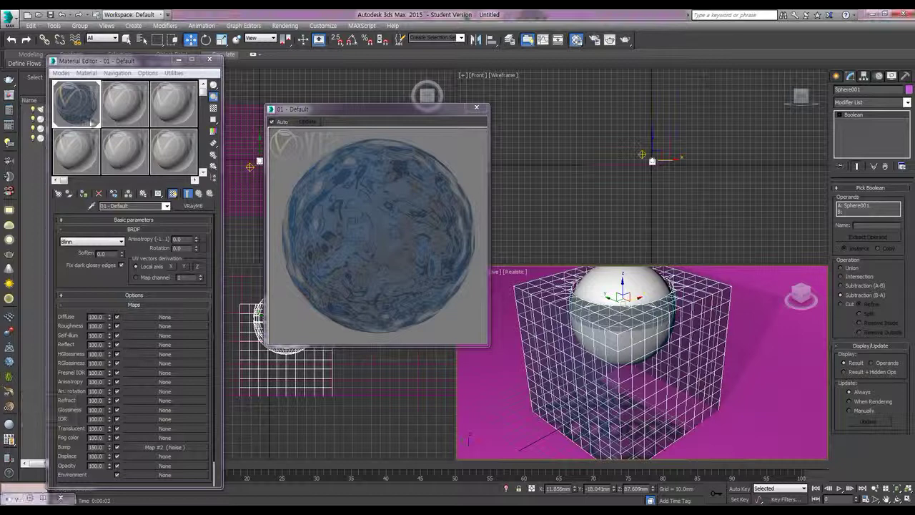
Step: Assign the material to the selected cube and add a Noise modifier with its seed set to 5
{"action": "left_click", "coordinate": [84, 194]}
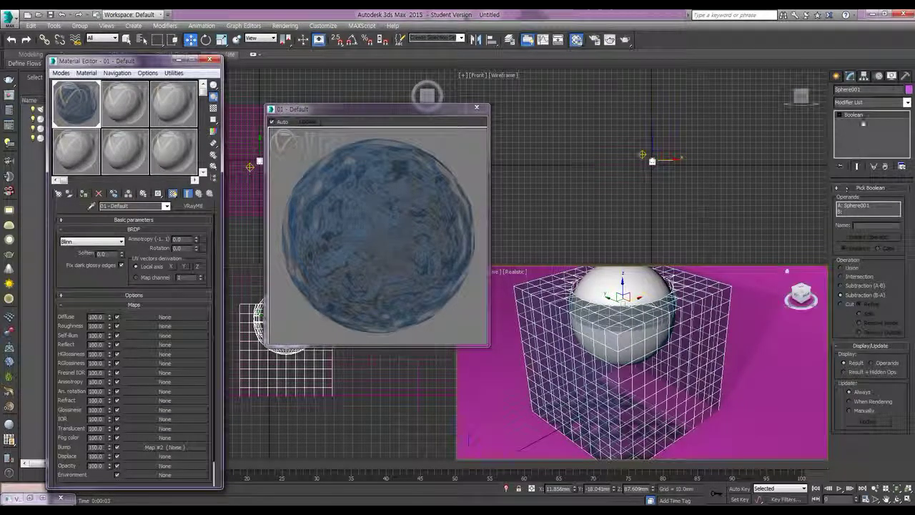
{"action": "left_click", "coordinate": [861, 102]}
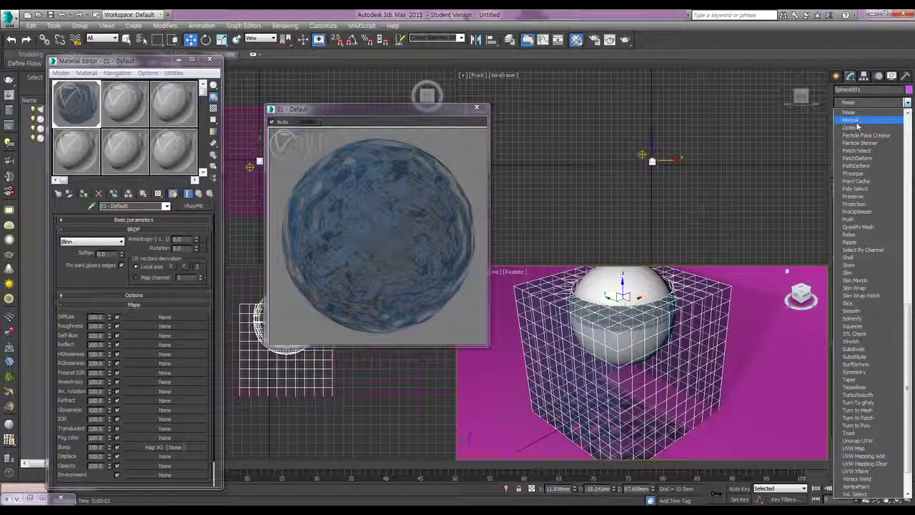
{"action": "left_click", "coordinate": [851, 119]}
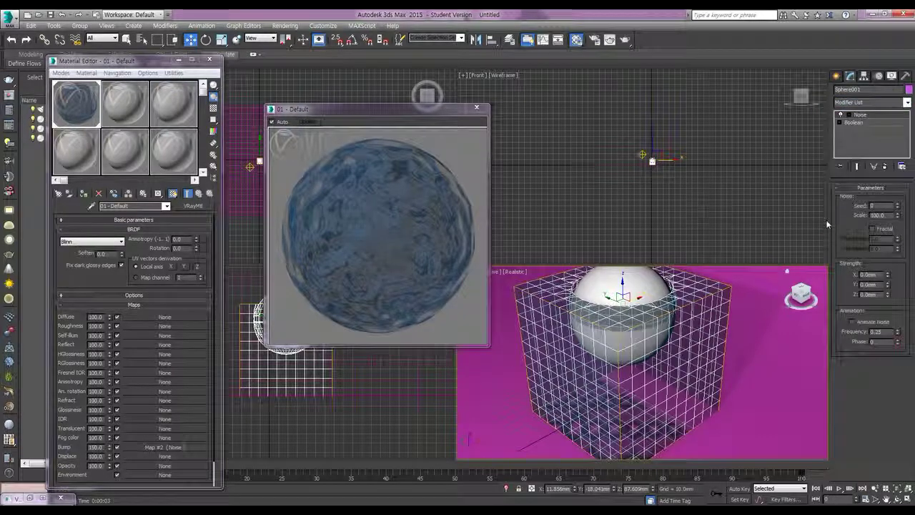
{"action": "left_click", "coordinate": [897, 204]}
{"action": "left_click", "coordinate": [898, 203]}
{"action": "left_click", "coordinate": [898, 204]}
{"action": "left_click", "coordinate": [898, 203]}
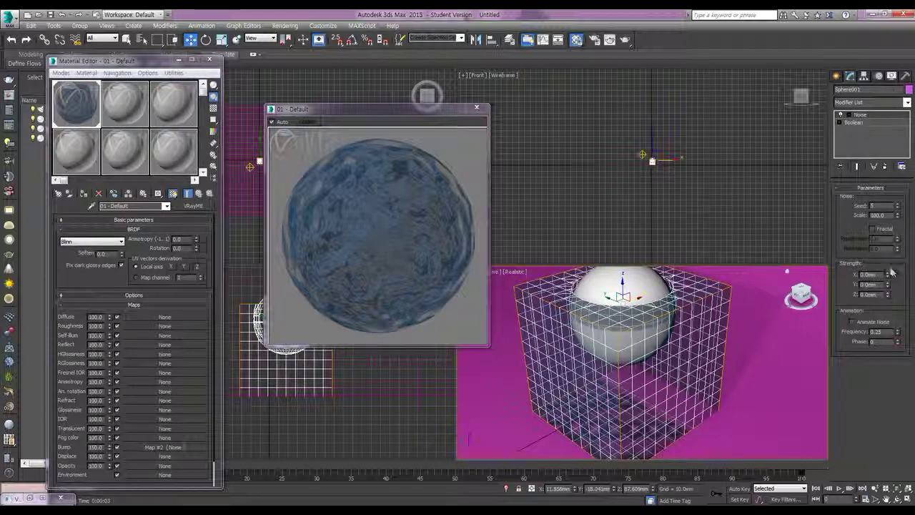
Step: Turn on Fractal for the cube's Noise modifier and set its roughness to 1
{"action": "left_click", "coordinate": [871, 229]}
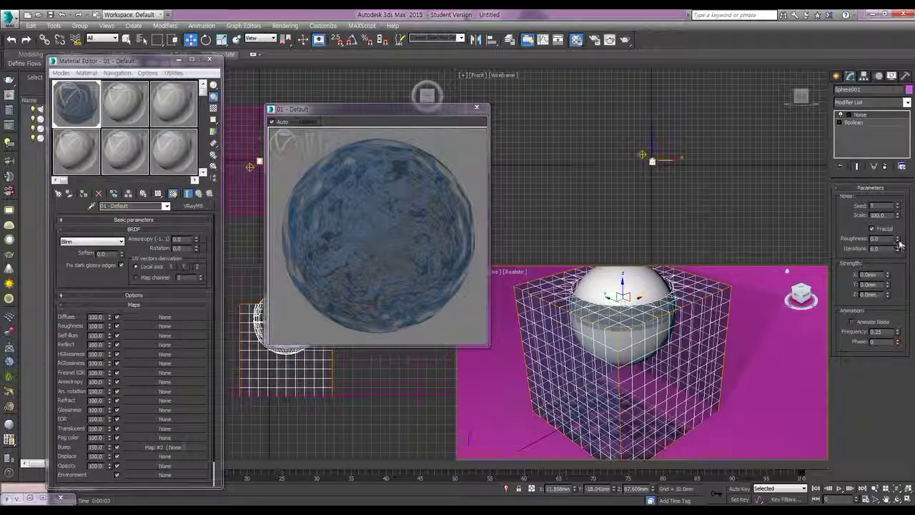
{"action": "left_click", "coordinate": [898, 237]}
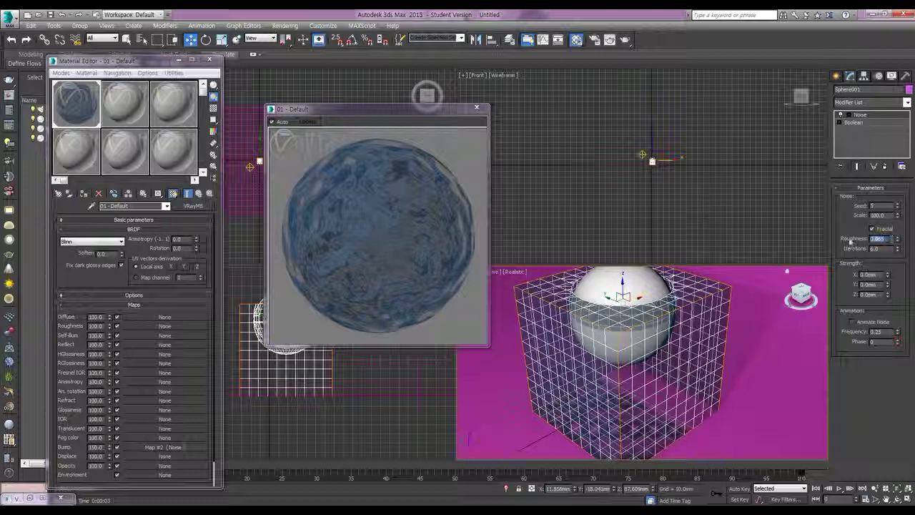
{"action": "type", "text": "1"}
{"action": "key", "text": "Return"}
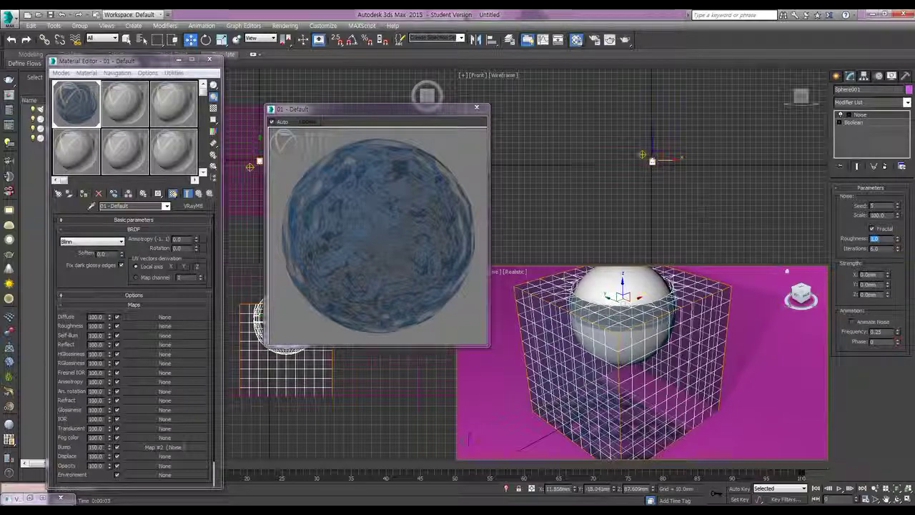
Step: Set the Noise modifier's strength to 5 mm in X, Y and Z
{"action": "left_click", "coordinate": [873, 274]}
{"action": "type", "text": "5"}
{"action": "key", "text": "Tab"}
{"action": "type", "text": "5"}
{"action": "key", "text": "Tab"}
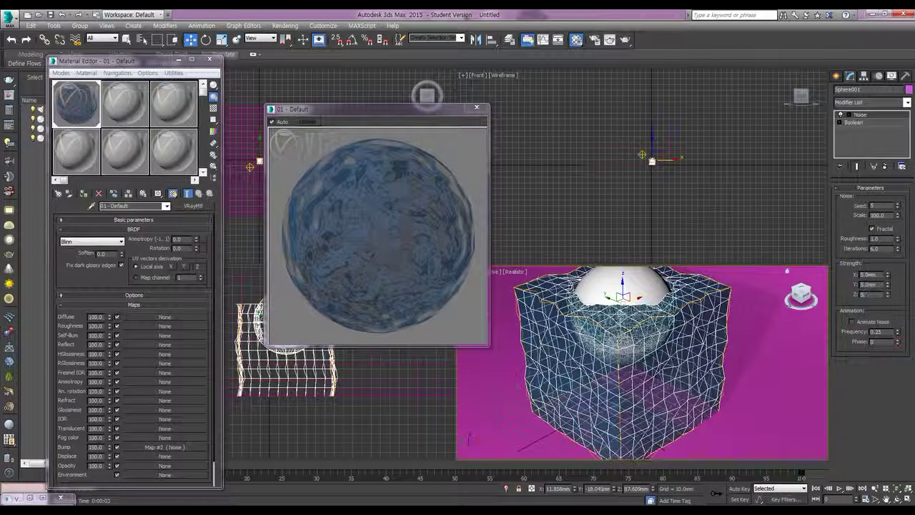
{"action": "type", "text": "5"}
{"action": "key", "text": "Return"}
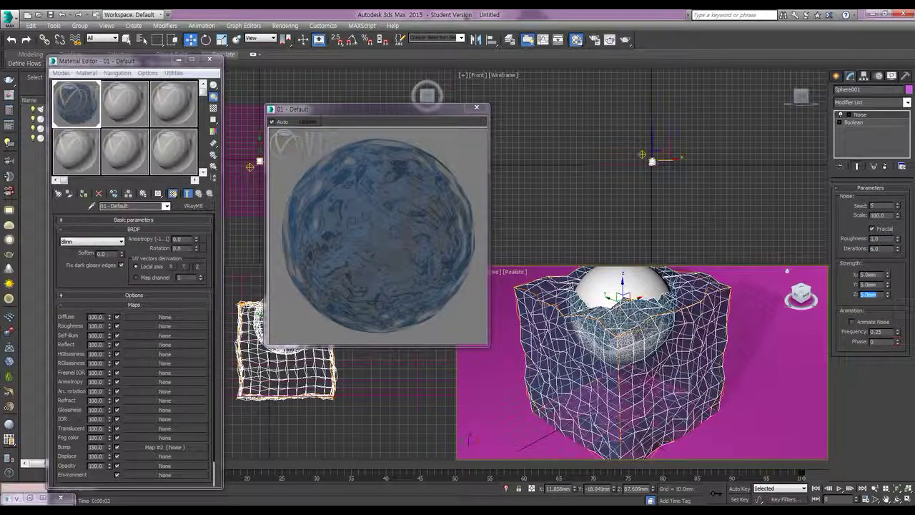
Step: Try a Z noise strength of 0, set it to 1 mm, and render the Perspective view
{"action": "type", "text": "0"}
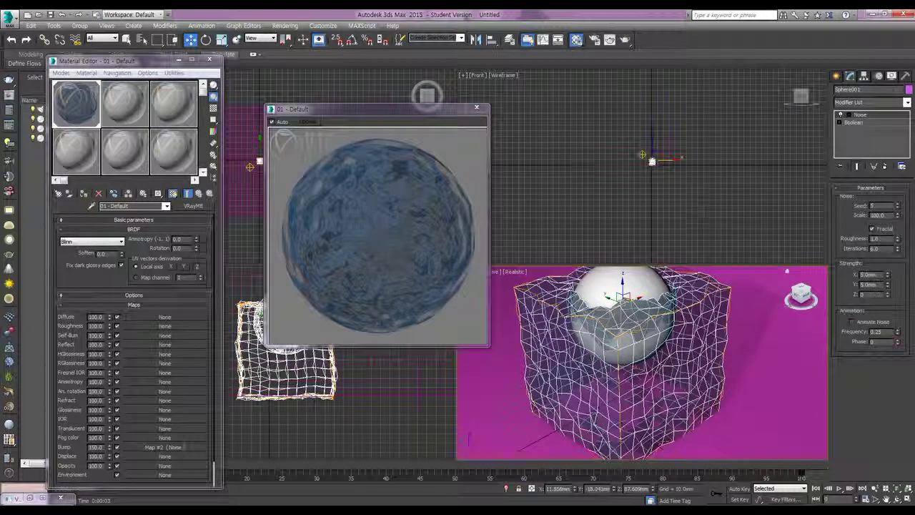
{"action": "key", "text": "Return"}
{"action": "type", "text": "1.0mm"}
{"action": "key", "text": "Return"}
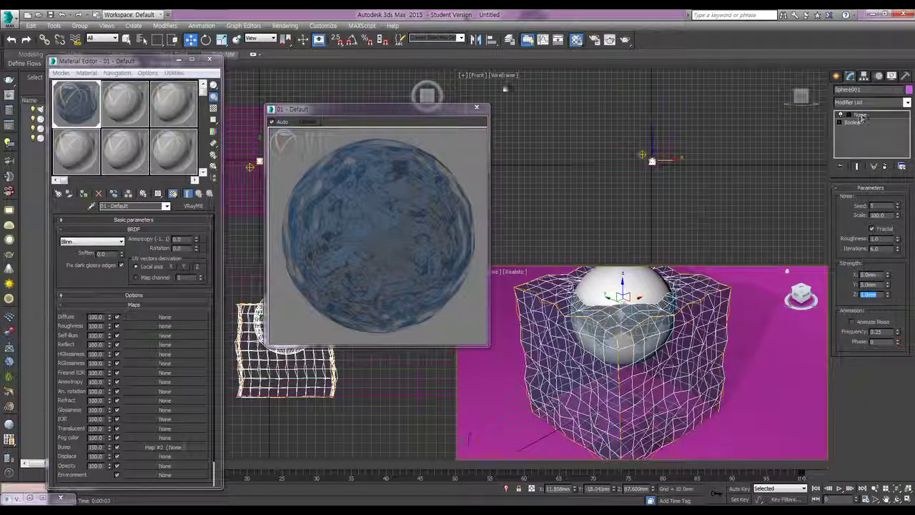
{"action": "left_click", "coordinate": [609, 40]}
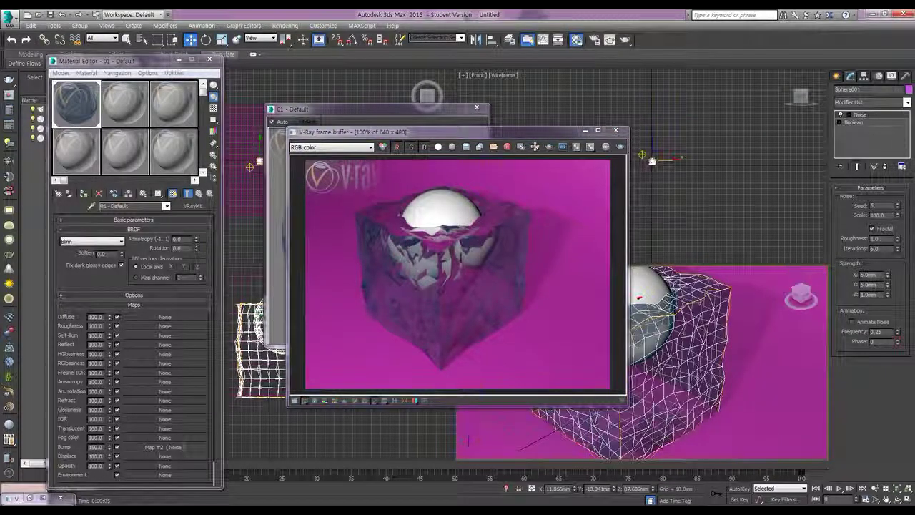
Step: Raise the Noise modifier's fractal iterations to 10
{"action": "right_click", "coordinate": [899, 241]}
{"action": "left_click_drag", "start_coordinate": [899, 253], "coordinate": [900, 182]}
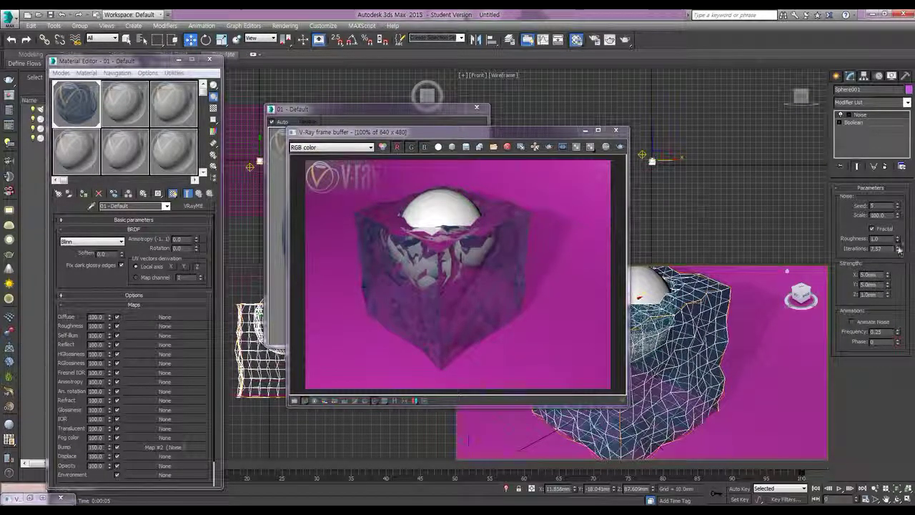
{"action": "left_click_drag", "start_coordinate": [898, 251], "coordinate": [898, 206]}
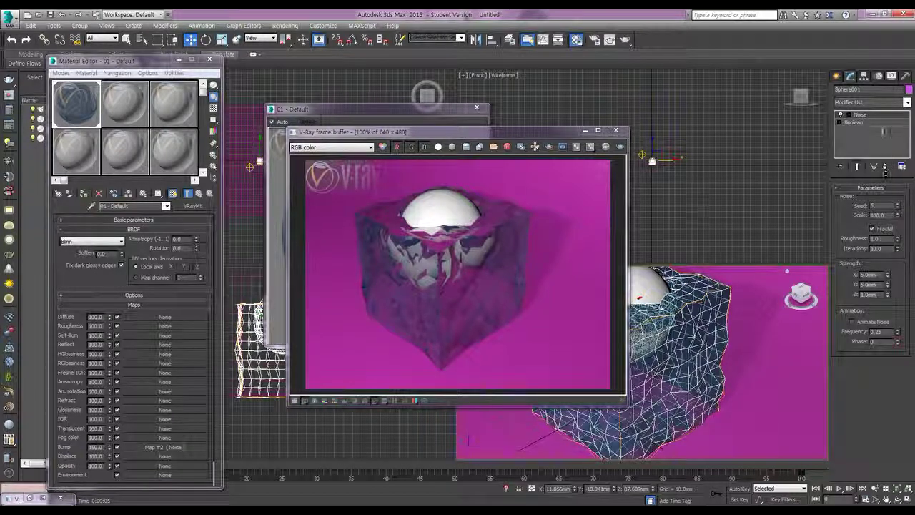
Step: Add a MeshSmooth modifier above the cube's Noise modifier and render the view again
{"action": "left_click", "coordinate": [873, 102]}
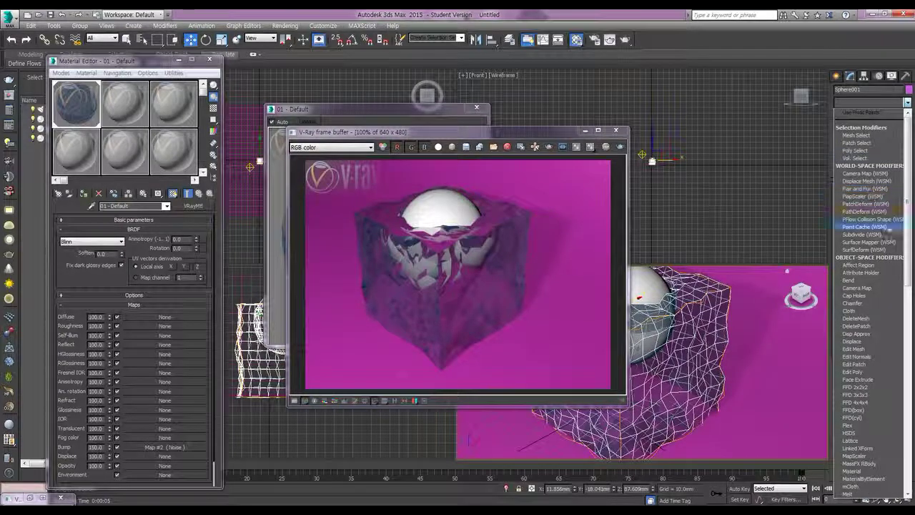
{"action": "scroll", "coordinate": [882, 219], "scroll_direction": "down", "scroll_amount": 4}
{"action": "scroll", "coordinate": [880, 290], "scroll_direction": "down", "scroll_amount": 10}
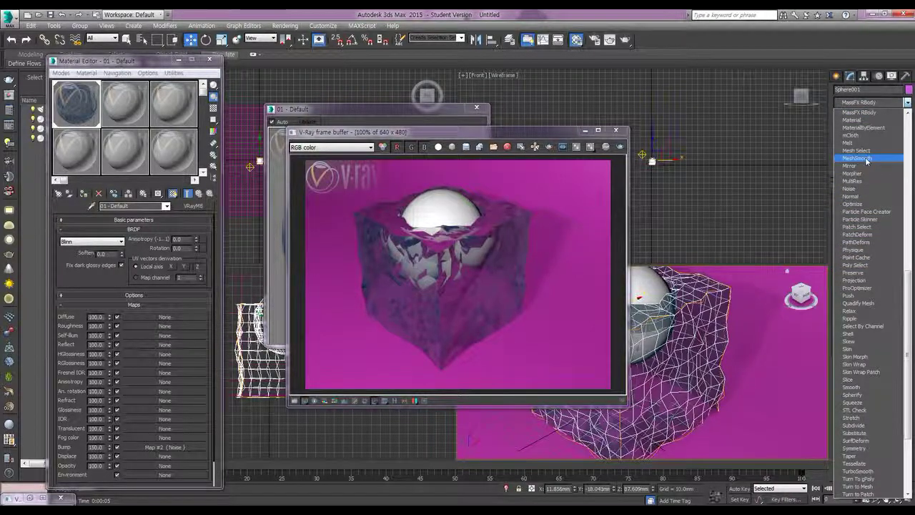
{"action": "left_click", "coordinate": [866, 158]}
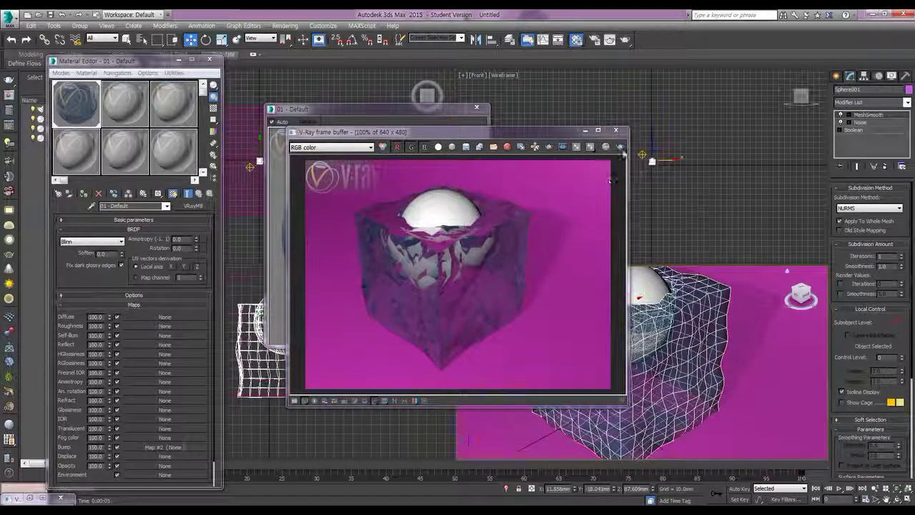
{"action": "left_click", "coordinate": [619, 147]}
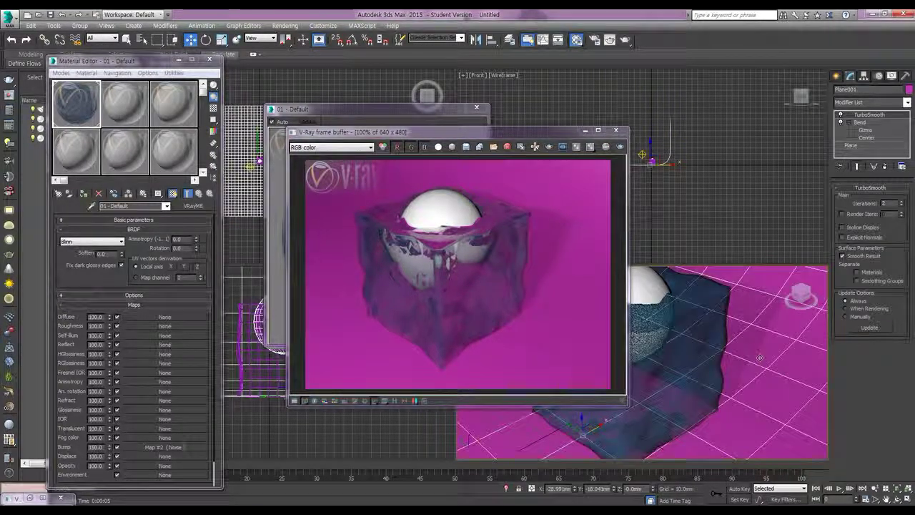
Step: Change the bent backdrop plane's object color to light grey and render the scene
{"action": "left_click", "coordinate": [908, 90]}
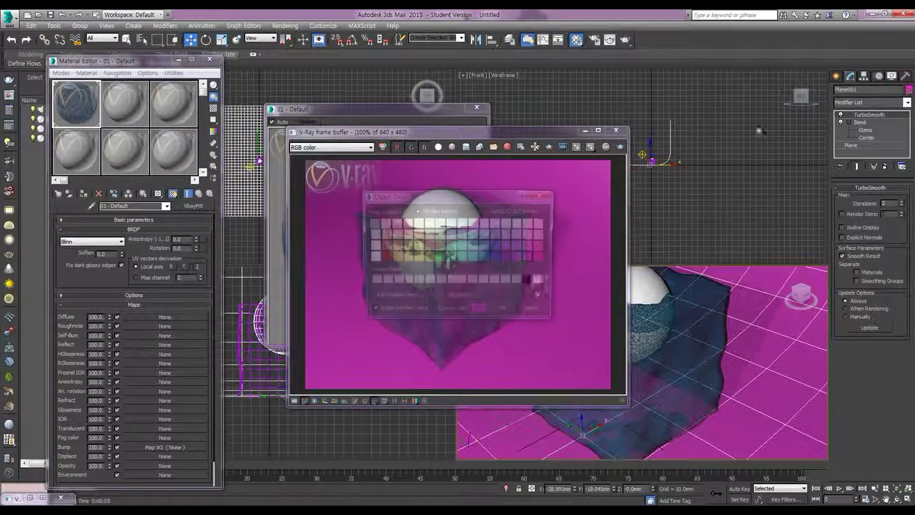
{"action": "left_click", "coordinate": [522, 284]}
{"action": "left_click", "coordinate": [505, 313]}
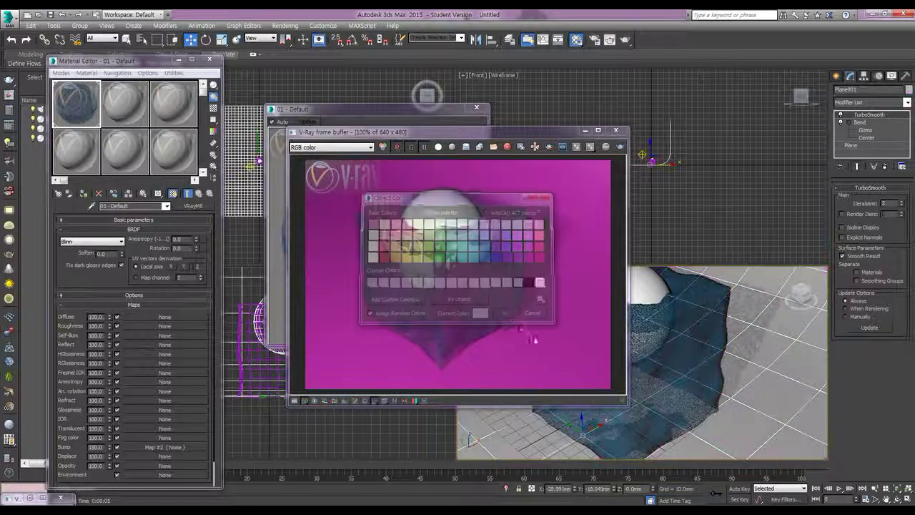
{"action": "left_click", "coordinate": [620, 148]}
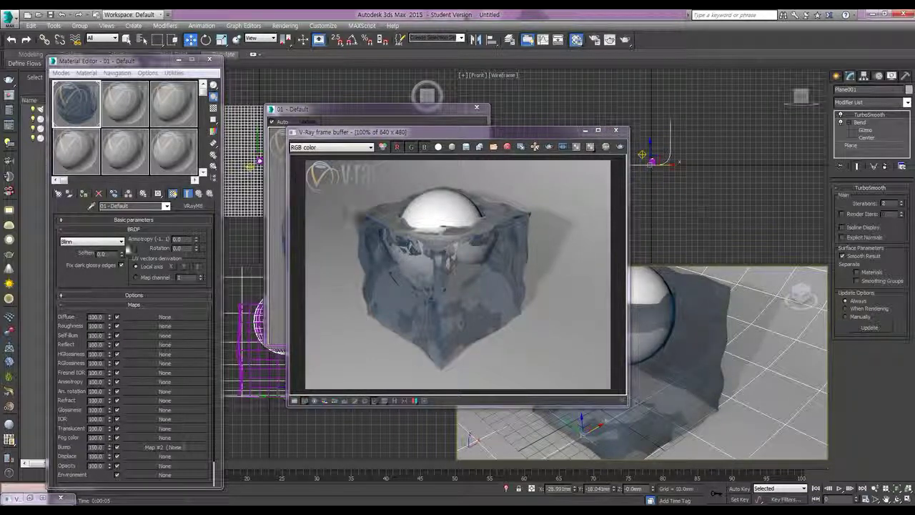
Step: Close the enlarged material sample preview and expand the blue V-Ray material's Basic parameters
{"action": "left_click", "coordinate": [188, 206]}
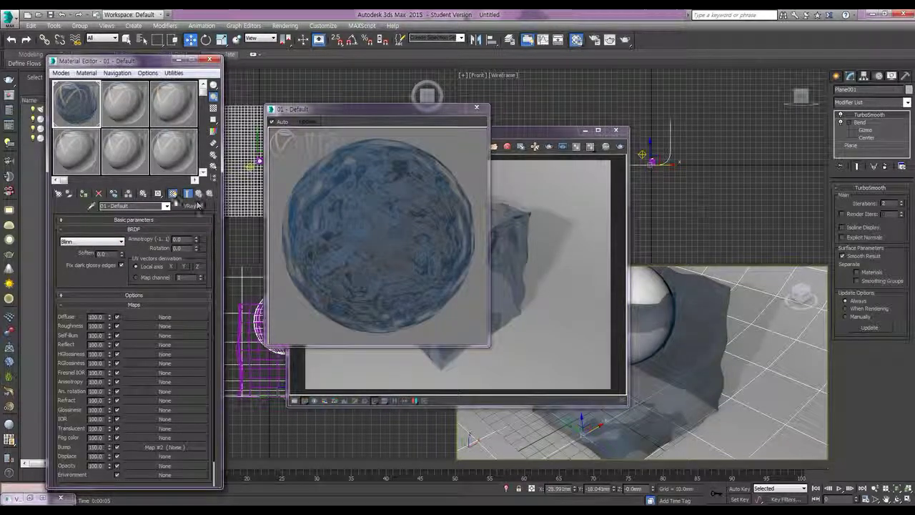
{"action": "left_click", "coordinate": [477, 108]}
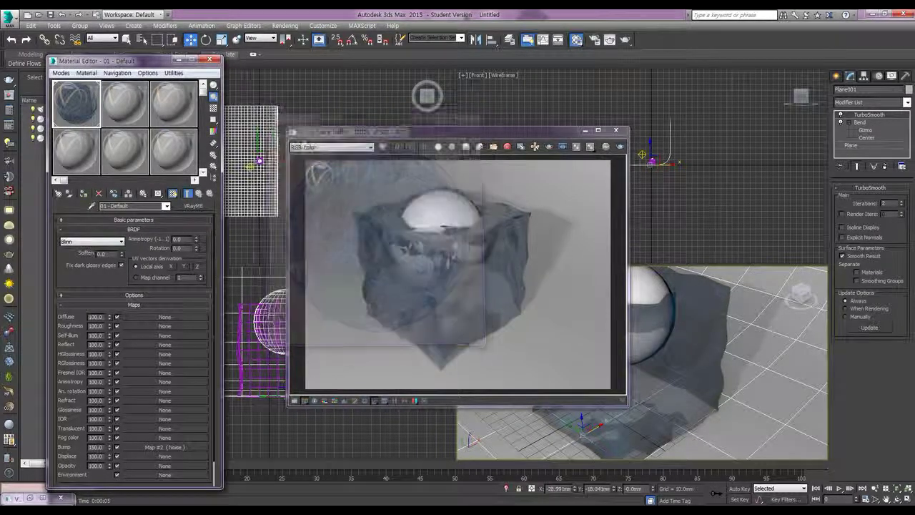
{"action": "left_click", "coordinate": [147, 229]}
{"action": "left_click", "coordinate": [146, 219]}
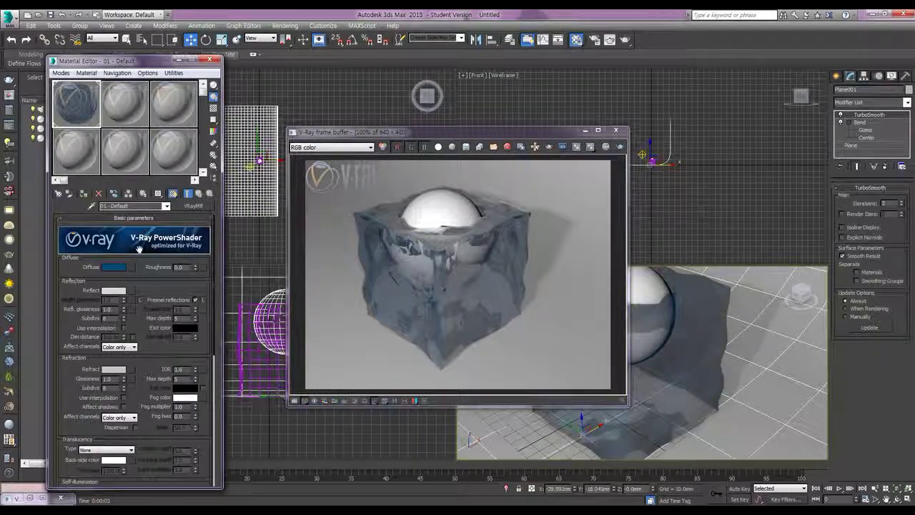
Step: Shift the material's diffuse color to a slightly deeper blue and render the cube again
{"action": "left_click", "coordinate": [114, 268]}
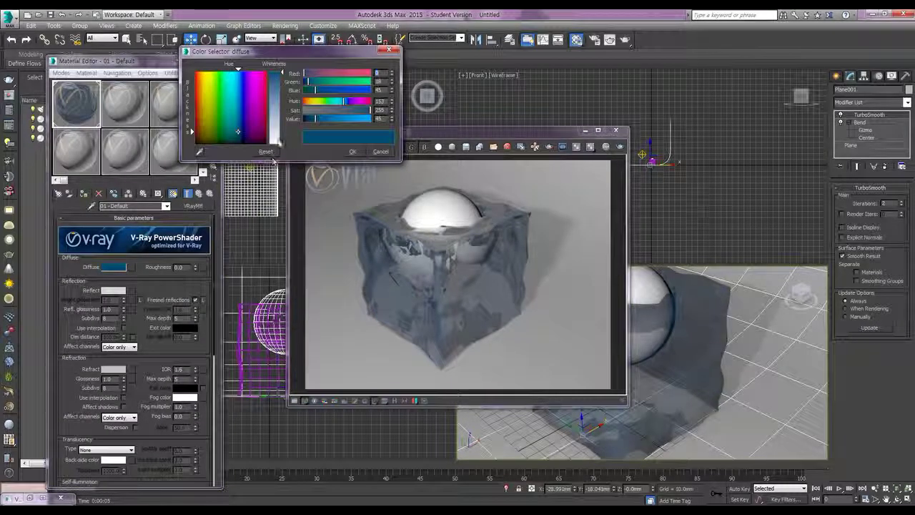
{"action": "left_click_drag", "start_coordinate": [242, 132], "coordinate": [240, 130]}
{"action": "left_click", "coordinate": [352, 151]}
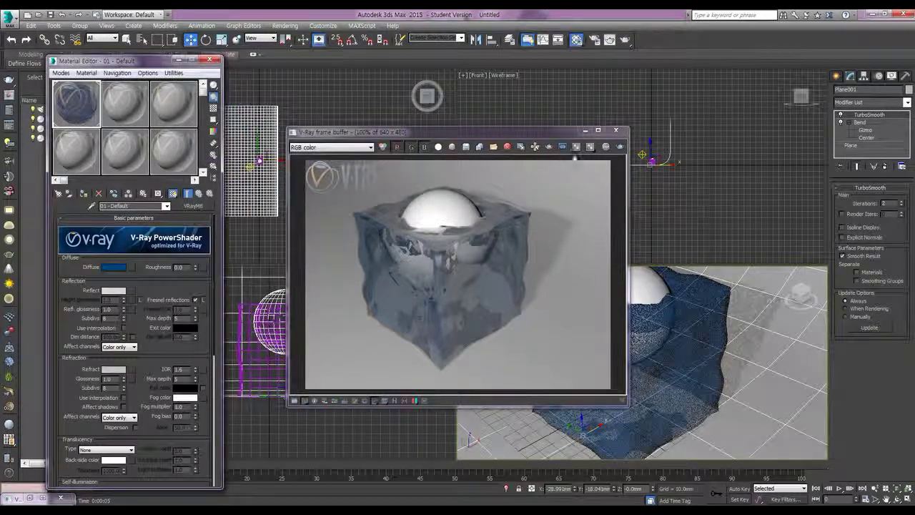
{"action": "left_click", "coordinate": [606, 146]}
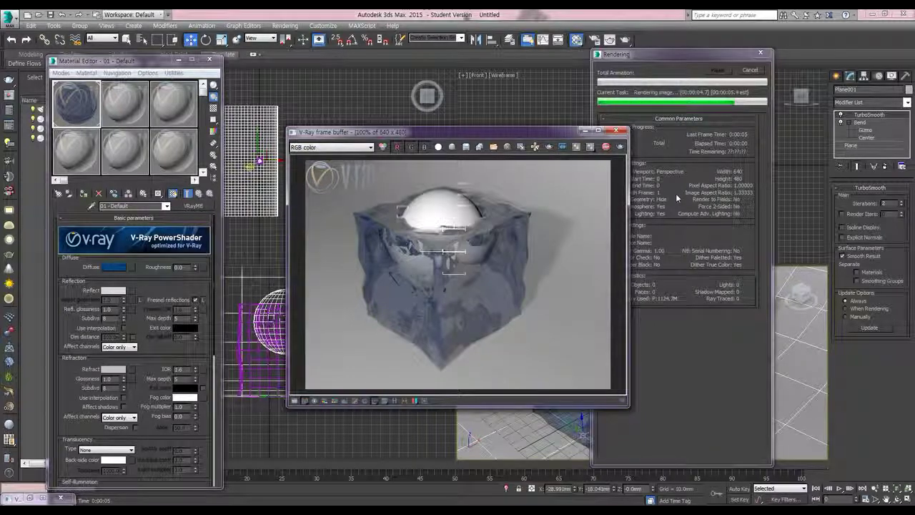
Step: Adjust the grey levels of the material's reflection and refraction colors and start another render
{"action": "left_click", "coordinate": [118, 293]}
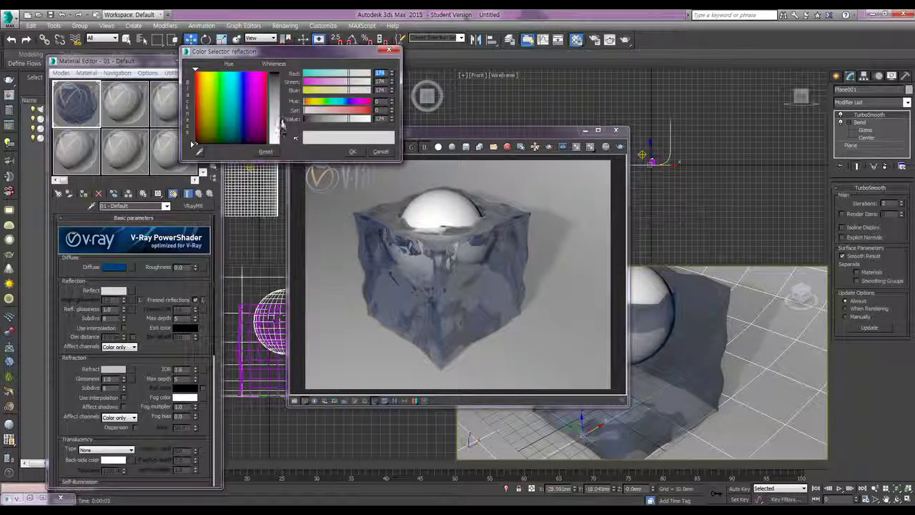
{"action": "left_click", "coordinate": [352, 151]}
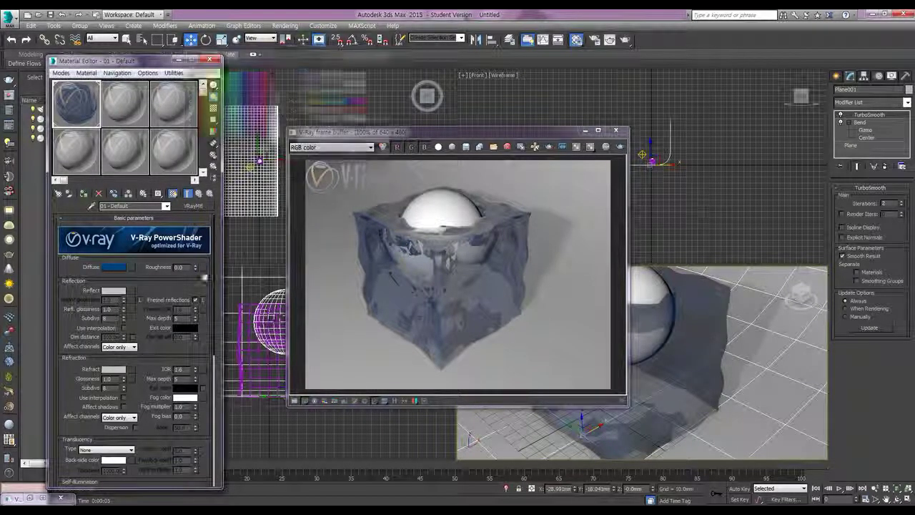
{"action": "left_click", "coordinate": [117, 369]}
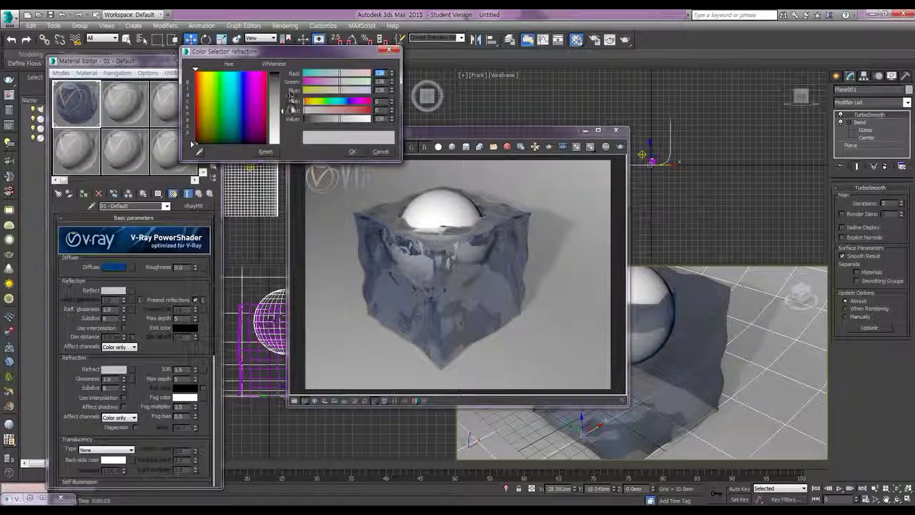
{"action": "left_click", "coordinate": [353, 151]}
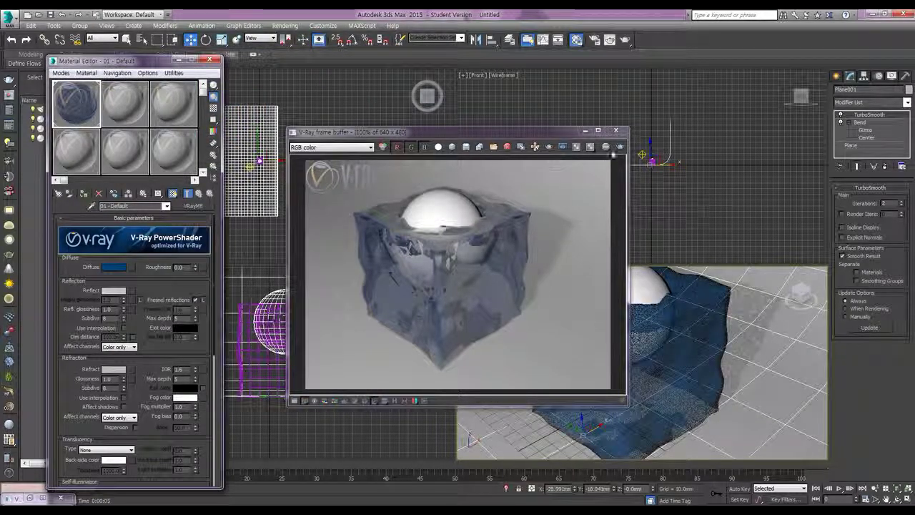
{"action": "left_click", "coordinate": [619, 146]}
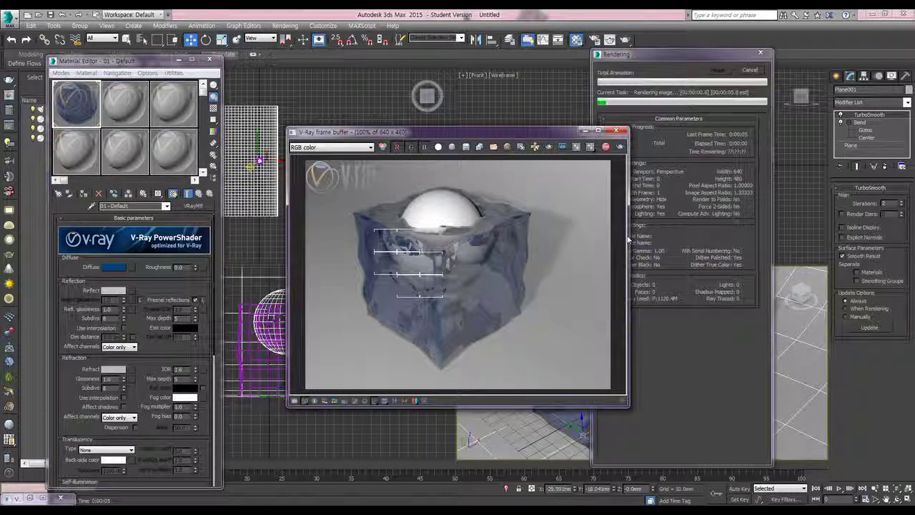